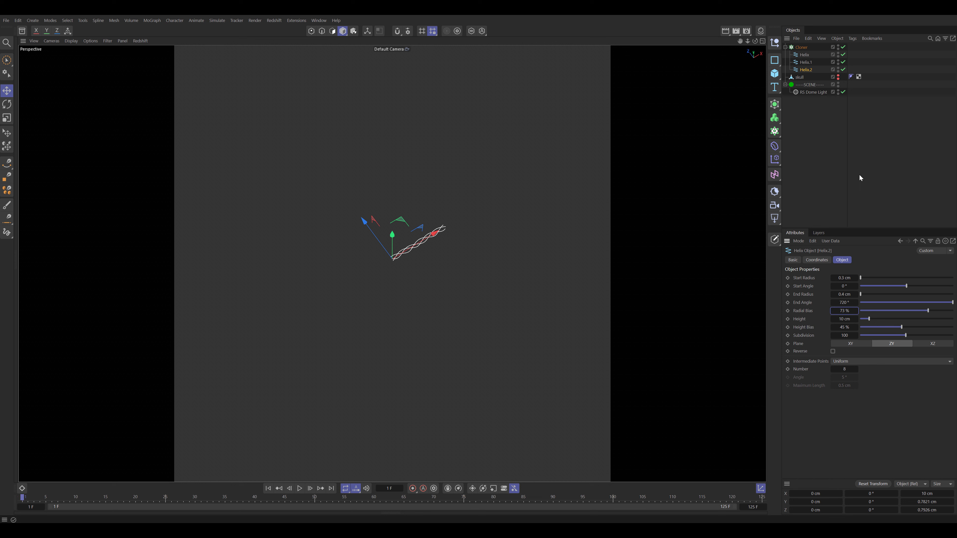
# Set Helix.1's end radius to 0.3 cm, its radial bias to 14% and its height bias to 46%
pyautogui.click(806, 64)
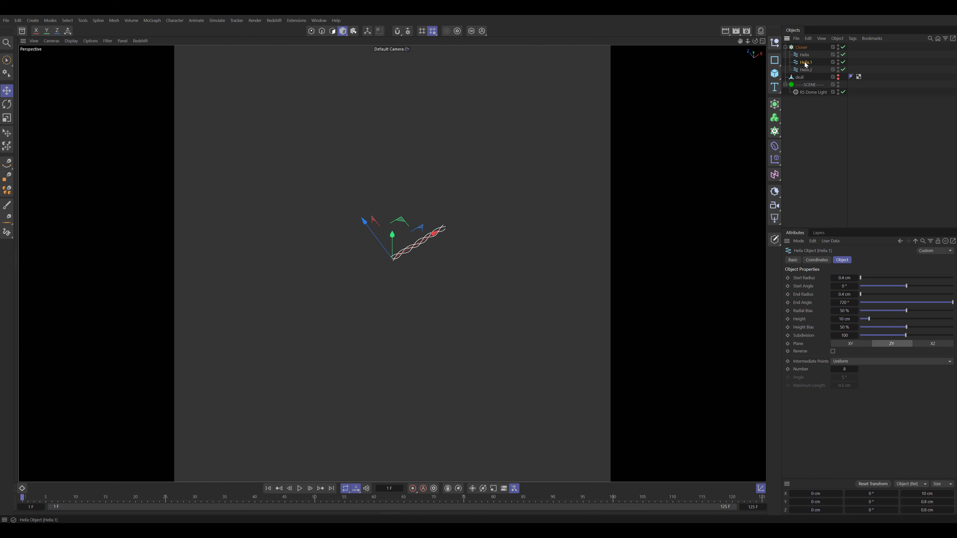
pyautogui.doubleClick(851, 294)
pyautogui.write('0.3')
pyautogui.press('Return')
pyautogui.moveTo(841, 331); pyautogui.dragTo(814, 314)
pyautogui.keyDown('alt'); pyautogui.moveTo(427, 250); pyautogui.dragTo(452, 275); pyautogui.keyUp('alt')
pyautogui.press('F3')
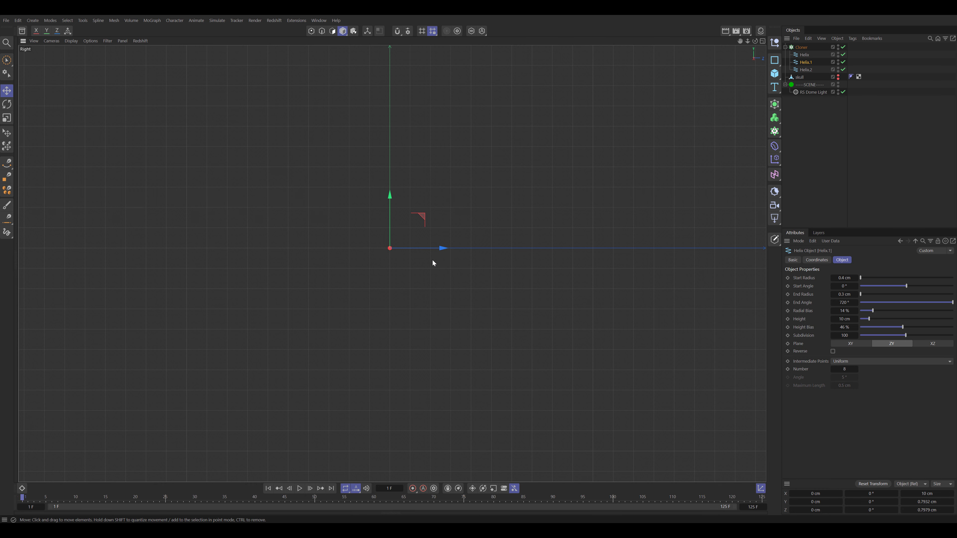
pyautogui.press('s')
pyautogui.scroll(-5, 489, 266)
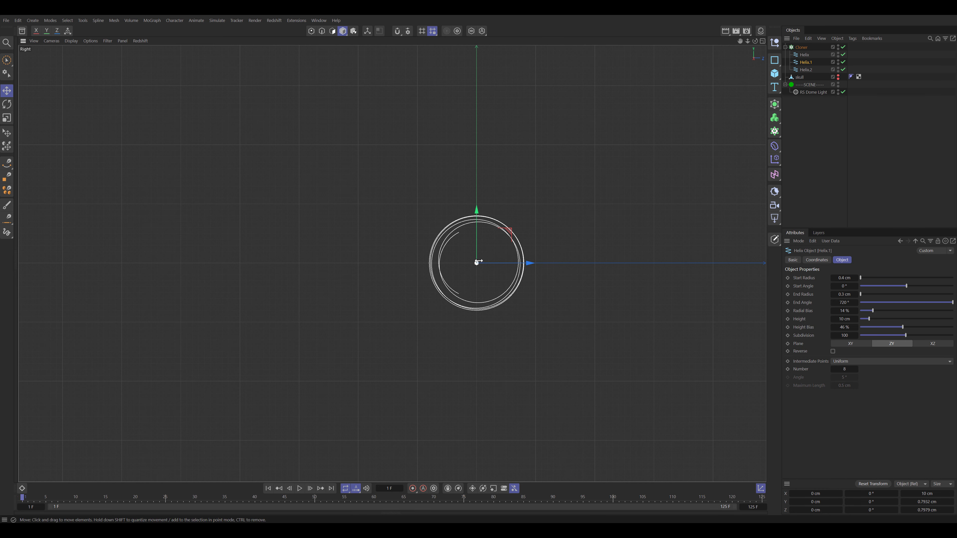
pyautogui.press('F1')
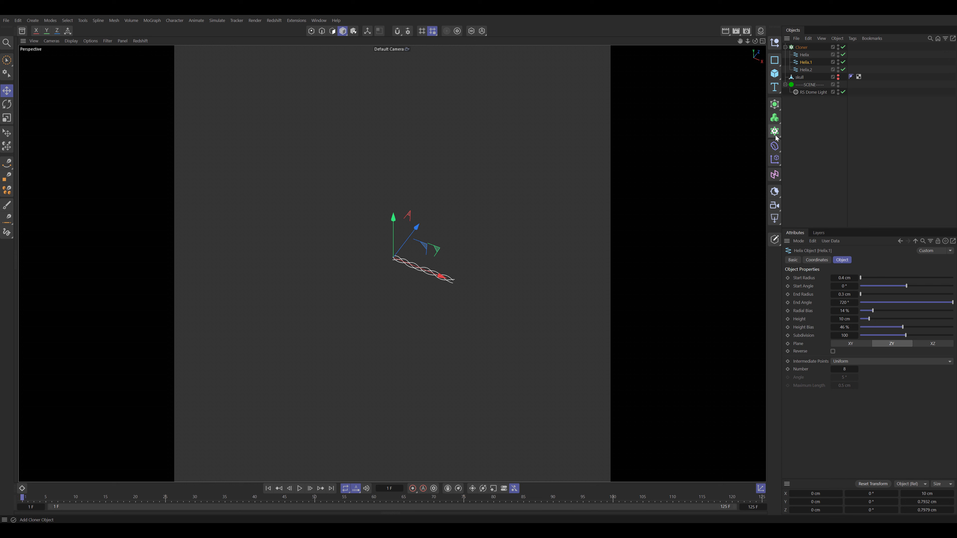
# Group the Cloner inside two nested nulls and rename the outer null "thread"
pyautogui.click(801, 48)
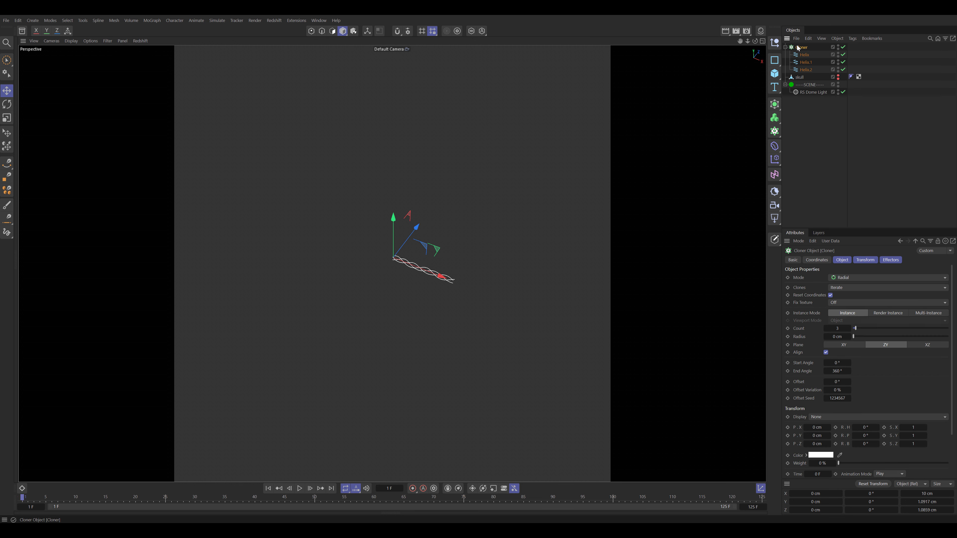
pyautogui.keyDown('alt'); pyautogui.click(776, 43); pyautogui.keyUp('alt')
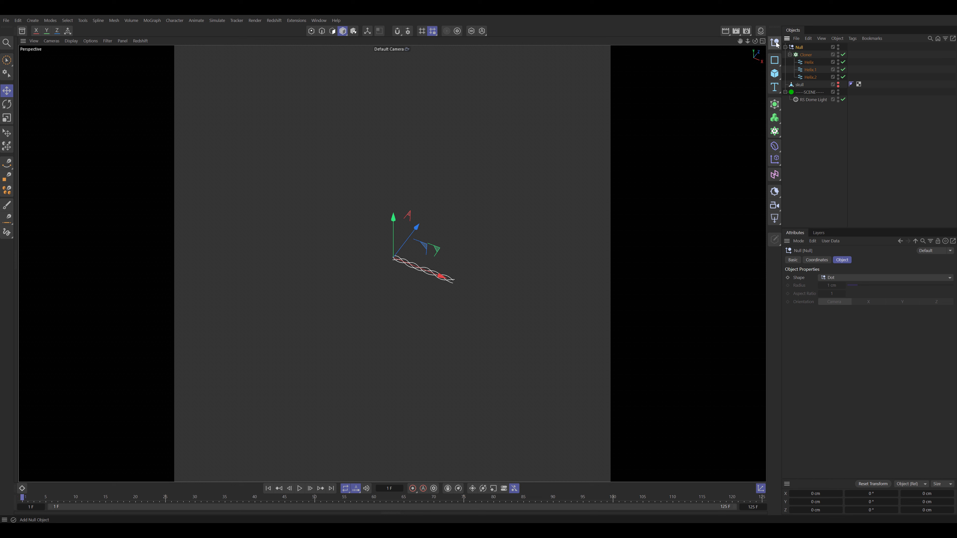
pyautogui.keyDown('alt'); pyautogui.click(776, 42); pyautogui.keyUp('alt')
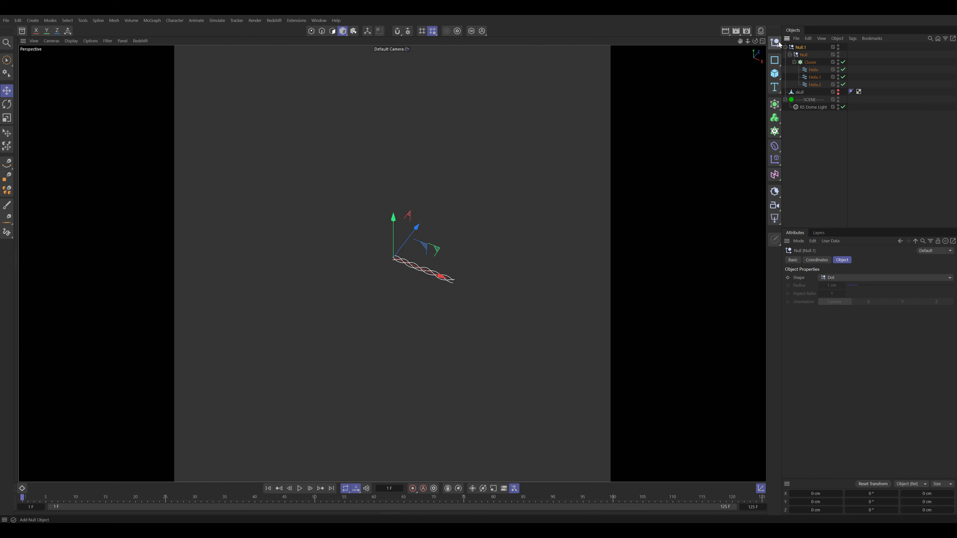
pyautogui.doubleClick(802, 50)
pyautogui.write('thread')
pyautogui.press('Return')
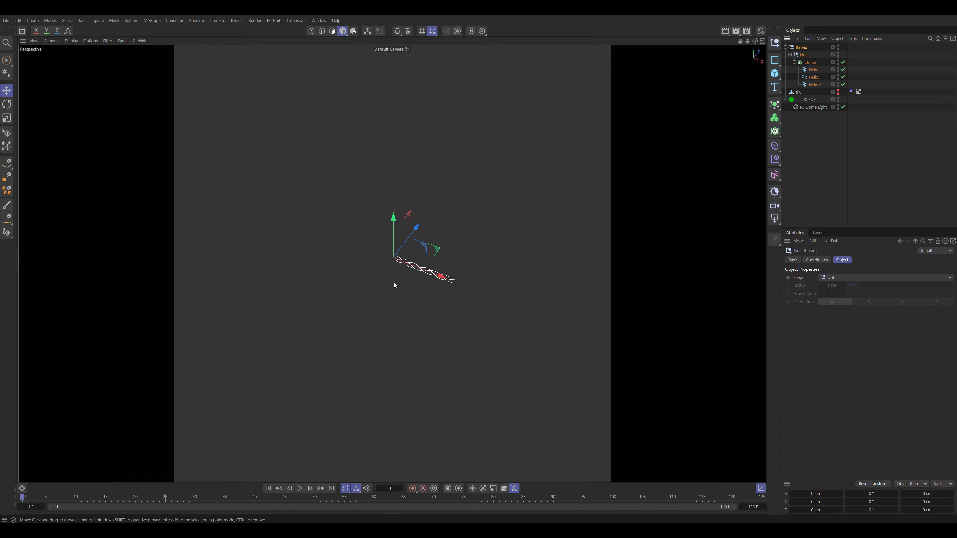
# Draw a gently curved three-point spline with the Spline Pen along the full length of the helices in the top view
pyautogui.press('F2')
pyautogui.scroll(5, 436, 337)
pyautogui.moveTo(472, 320); pyautogui.dragTo(352, 287, button='middle')
pyautogui.click(5, 165)
pyautogui.moveTo(213, 260); pyautogui.dragTo(275, 251)
pyautogui.moveTo(395, 277); pyautogui.dragTo(447, 276)
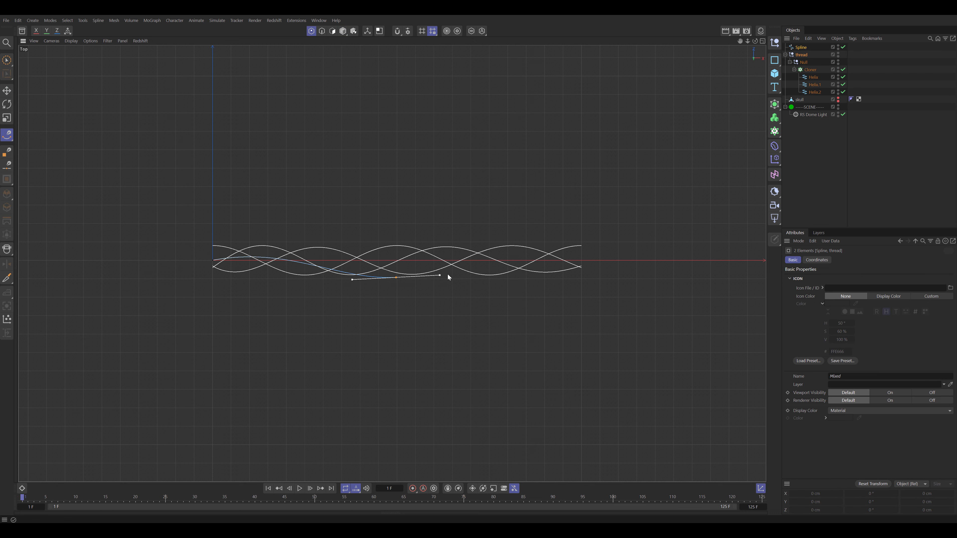
pyautogui.moveTo(583, 261); pyautogui.dragTo(650, 268)
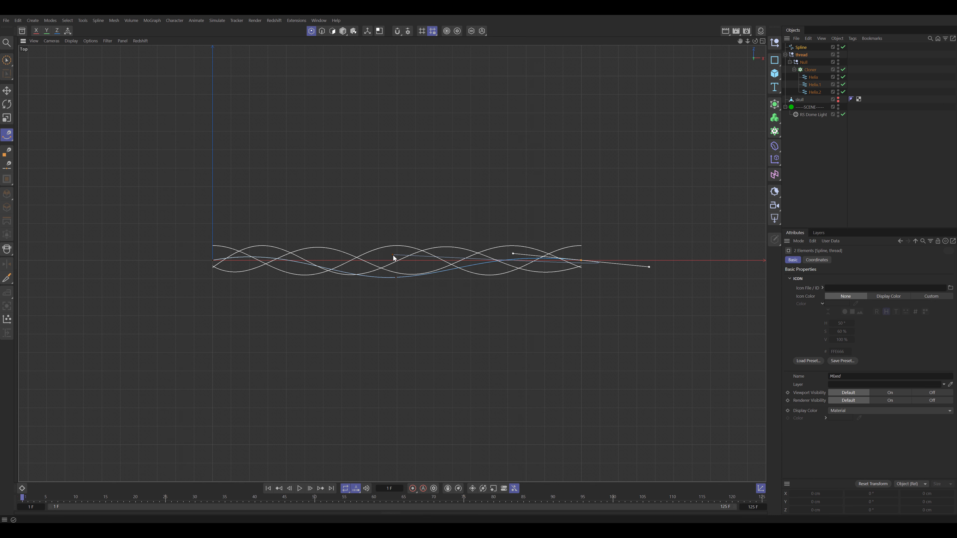
# Raise the spline's middle point in the front view and adjust the tangents so it also bends vertically
pyautogui.press('F4')
pyautogui.press('e')
pyautogui.press('o')
pyautogui.moveTo(395, 279); pyautogui.dragTo(392, 247)
pyautogui.moveTo(472, 237); pyautogui.dragTo(473, 223)
pyautogui.click(798, 47)
pyautogui.moveTo(416, 202); pyautogui.dragTo(406, 210)
pyautogui.click(38, 263)
pyautogui.moveTo(149, 264); pyautogui.dragTo(156, 243)
# Nest the spline under the thread null and add a Spline Wrap deformer inside the inner null
pyautogui.moveTo(801, 47); pyautogui.dragTo(801, 55)
pyautogui.click(804, 63)
pyautogui.click(774, 147)
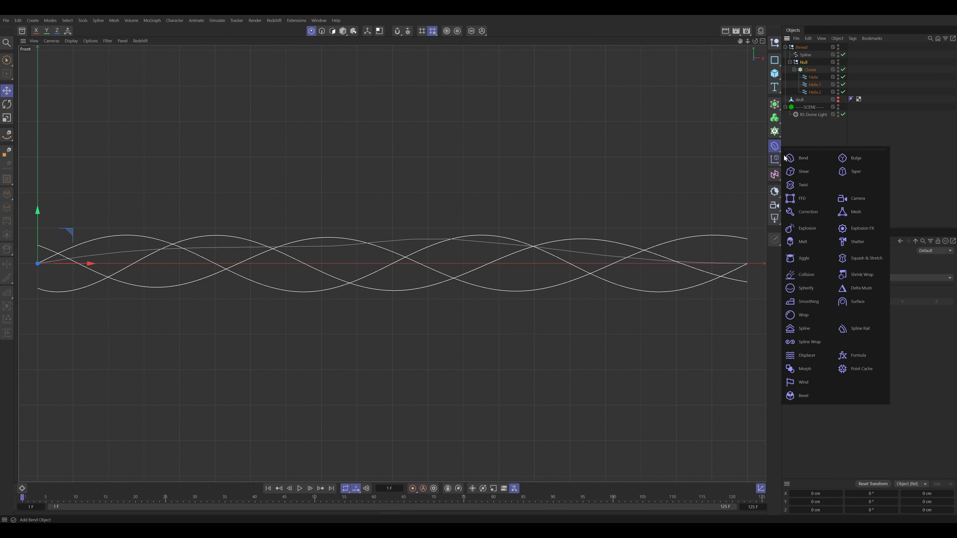
pyautogui.click(815, 342)
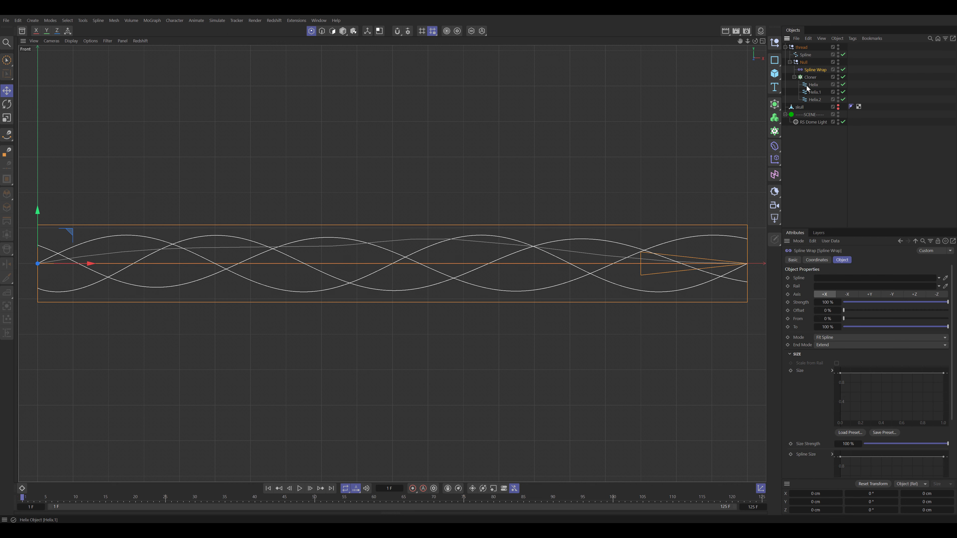
# Assign the drawn spline to the Spline Wrap and hide the deformer's cage in the viewport
pyautogui.click(804, 62)
pyautogui.click(804, 63)
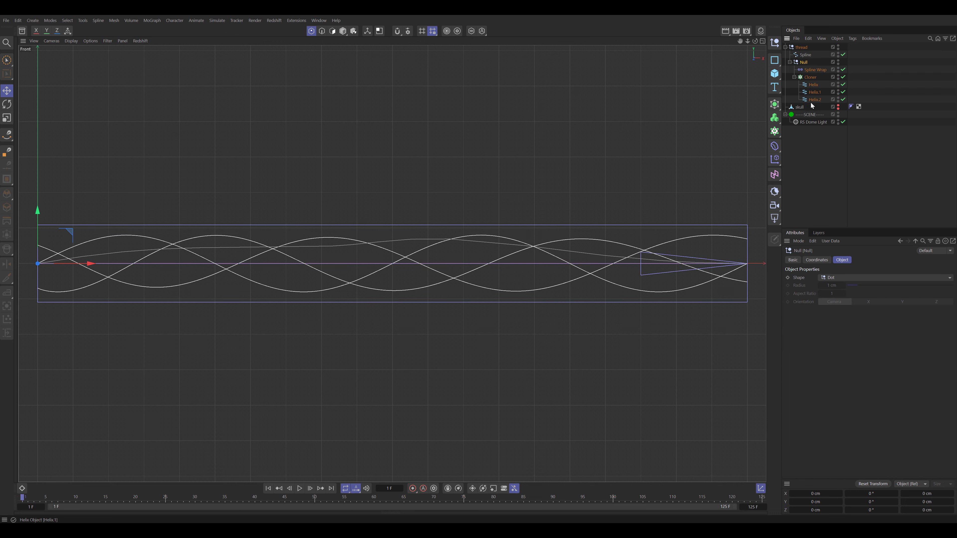
pyautogui.click(816, 70)
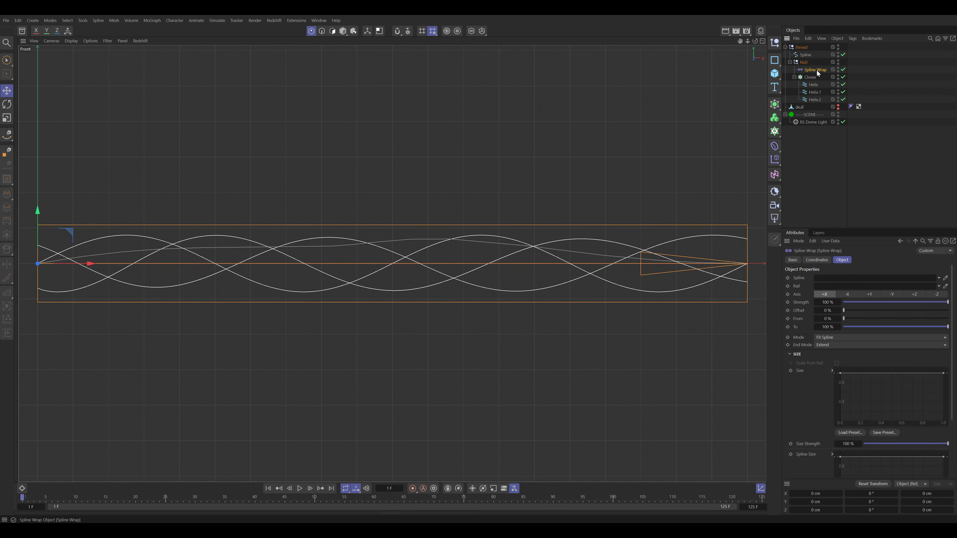
pyautogui.moveTo(805, 55); pyautogui.dragTo(853, 279)
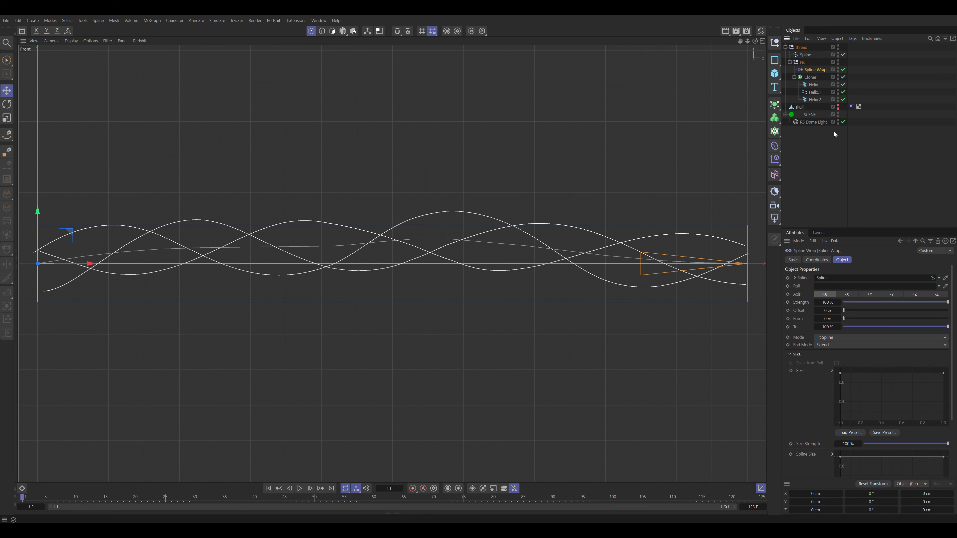
pyautogui.click(839, 68)
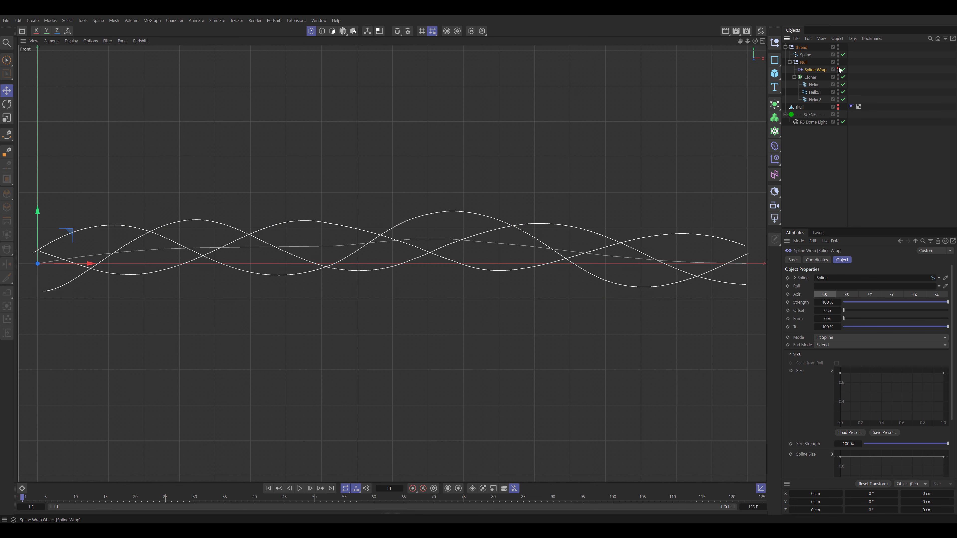
# Set the subdivision of all three helices together to 8
pyautogui.press('F1')
pyautogui.keyDown('alt'); pyautogui.moveTo(416, 272); pyautogui.dragTo(455, 269); pyautogui.keyUp('alt')
pyautogui.scroll(-5, 455, 268)
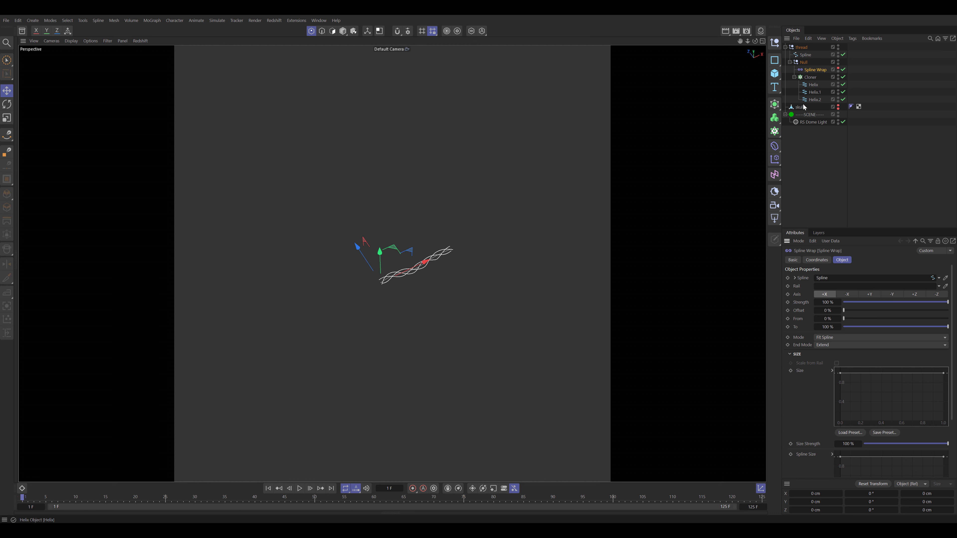
pyautogui.click(814, 86)
pyautogui.keyDown('shift'); pyautogui.click(819, 100); pyautogui.keyUp('shift')
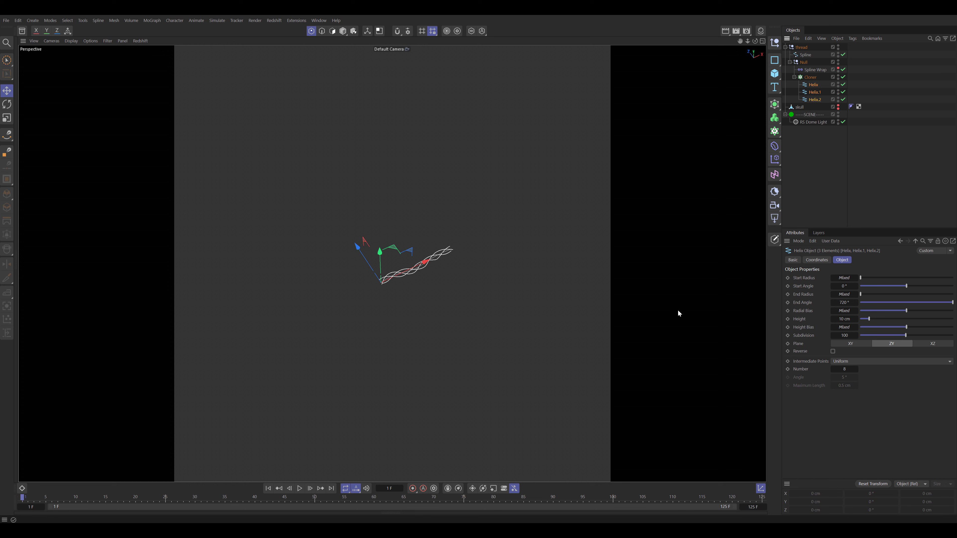
pyautogui.scroll(5, 413, 266)
pyautogui.keyDown('alt'); pyautogui.moveTo(488, 239); pyautogui.dragTo(475, 208); pyautogui.keyUp('alt')
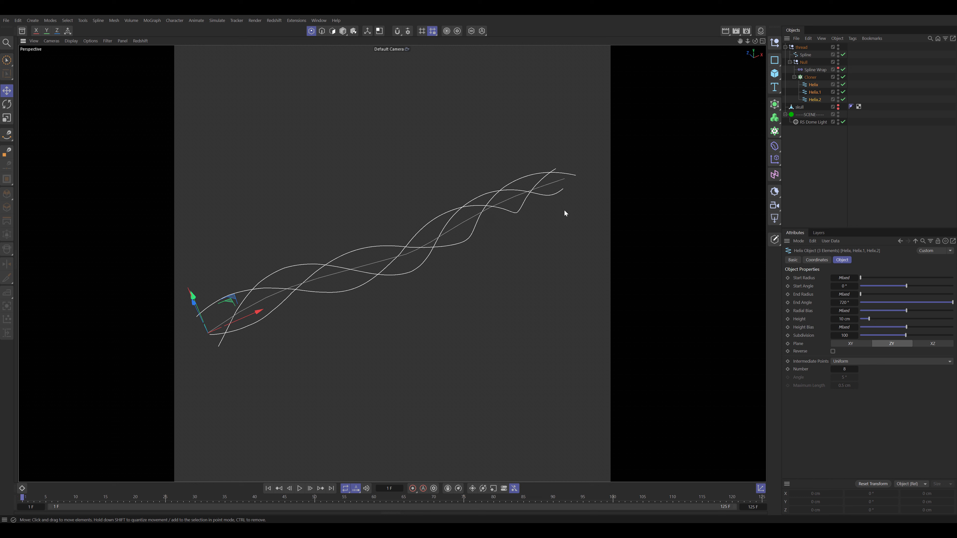
pyautogui.click(845, 335)
pyautogui.write('3')
pyautogui.press('Return')
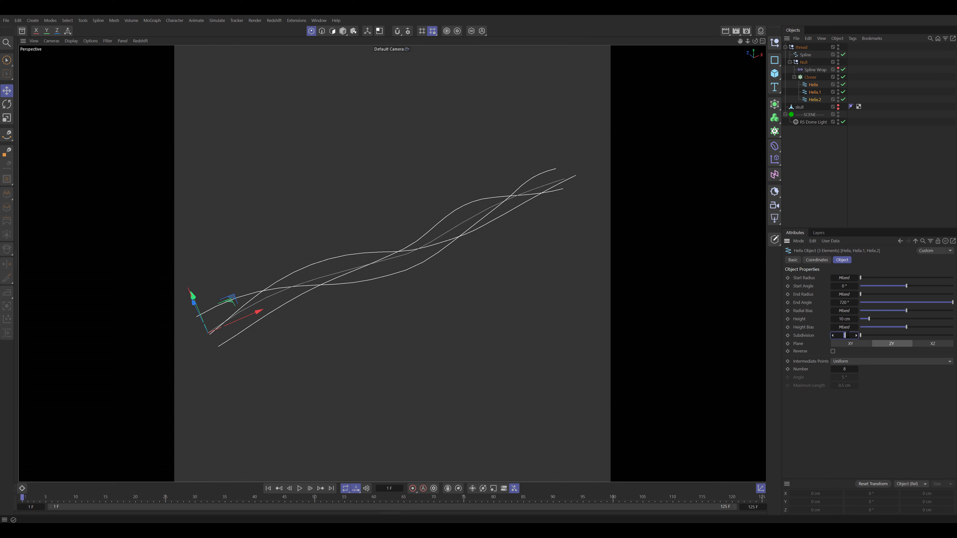
pyautogui.moveTo(856, 336); pyautogui.dragTo(863, 336)
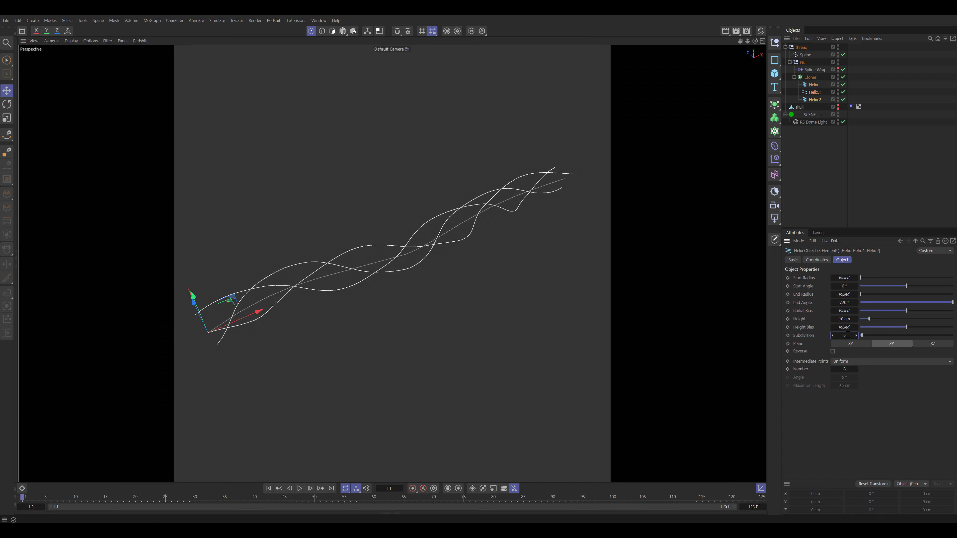
pyautogui.scroll(10, 381, 260)
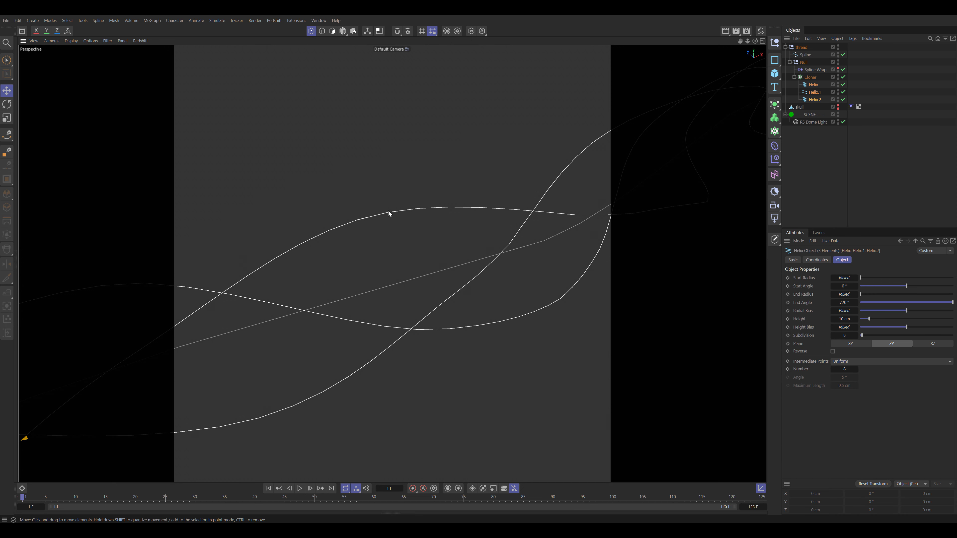
pyautogui.scroll(-8, 501, 243)
# Set the number of uniform intermediate points on the three helices to 2
pyautogui.click(849, 369)
pyautogui.click(849, 370)
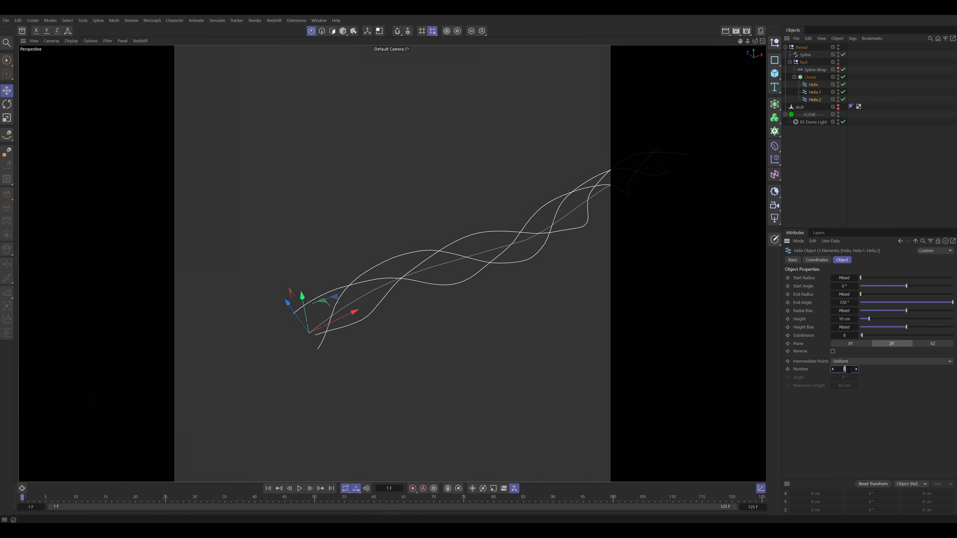
pyautogui.press('Return')
pyautogui.keyDown('alt'); pyautogui.moveTo(511, 228); pyautogui.dragTo(434, 256); pyautogui.keyUp('alt')
pyautogui.keyDown('alt'); pyautogui.moveTo(448, 241); pyautogui.dragTo(304, 266, button='right'); pyautogui.keyUp('alt')
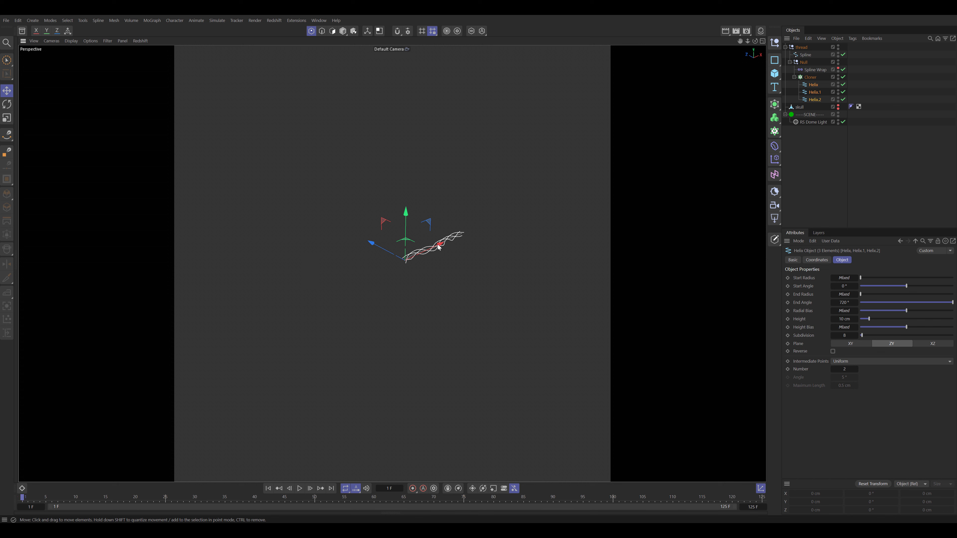
pyautogui.keyDown('alt'); pyautogui.moveTo(431, 250); pyautogui.dragTo(458, 255, button='right'); pyautogui.keyUp('alt')
pyautogui.keyDown('alt'); pyautogui.moveTo(458, 254); pyautogui.dragTo(570, 265); pyautogui.keyUp('alt')
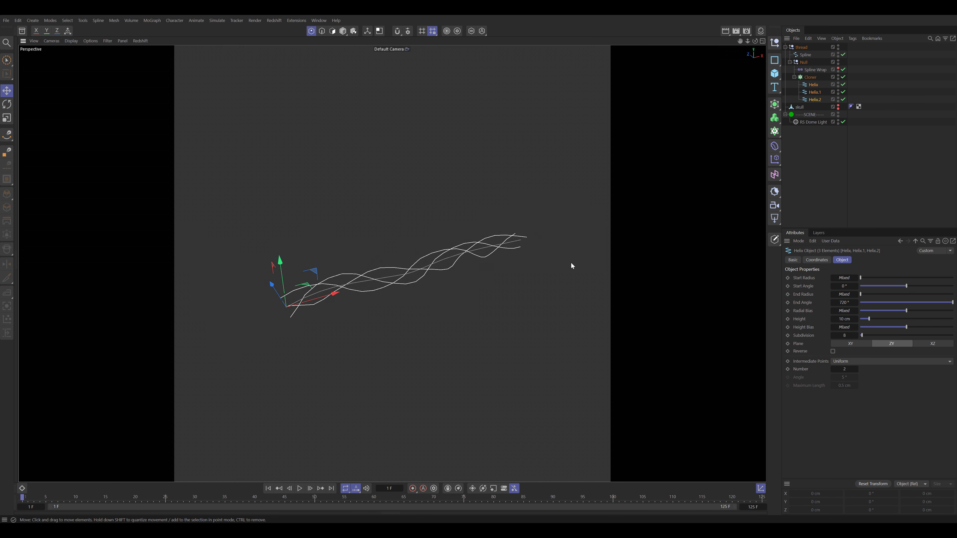
# Shape the Spline Wrap's Size curve into an arch by lowering both end points to about 0.2 and pulling their tangents upward
pyautogui.click(815, 70)
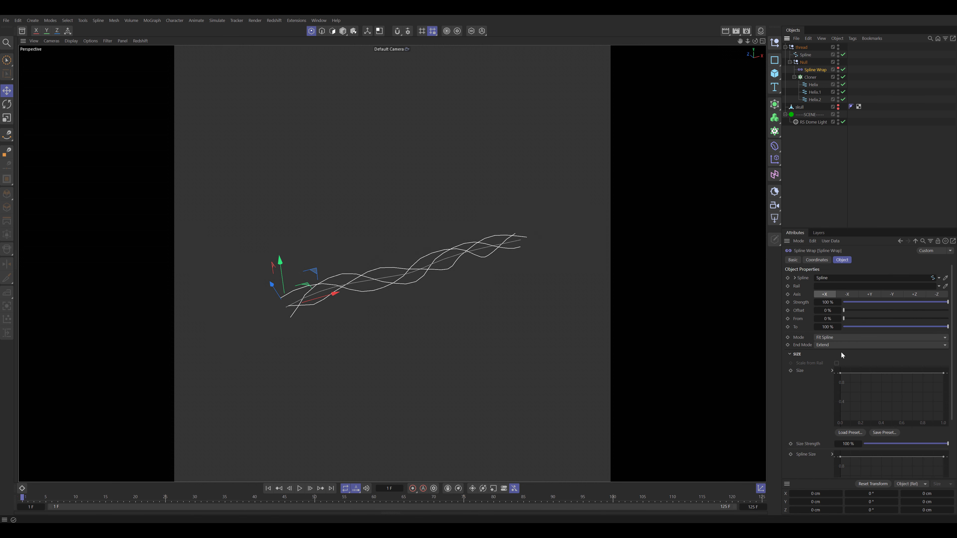
pyautogui.moveTo(840, 373); pyautogui.dragTo(840, 421)
pyautogui.moveTo(943, 373); pyautogui.dragTo(956, 415)
pyautogui.moveTo(838, 418); pyautogui.dragTo(840, 376)
pyautogui.click(943, 412)
pyautogui.moveTo(929, 412); pyautogui.dragTo(949, 373)
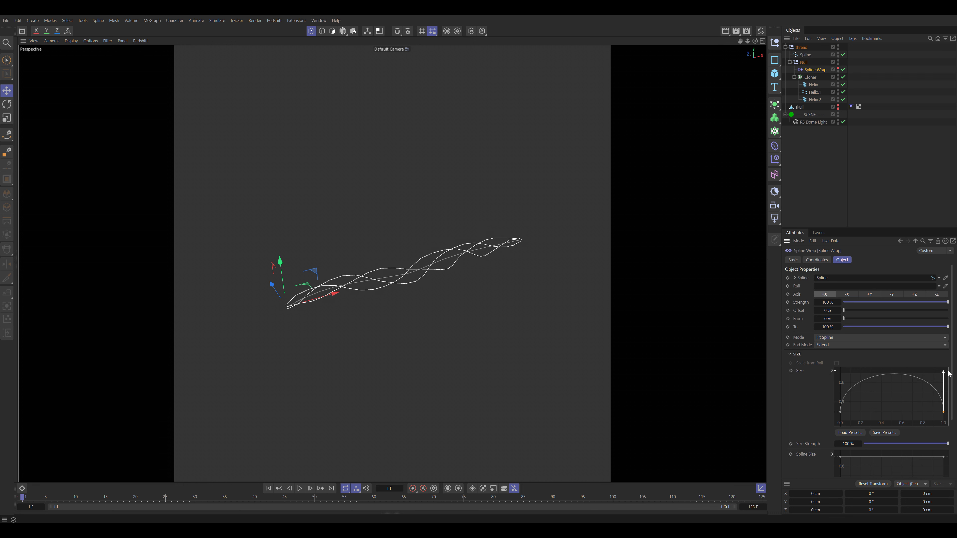
# Raise both end points of the Size curve to about 0.4 and shorten their tangents to flatten the arch
pyautogui.click(840, 413)
pyautogui.moveTo(841, 412); pyautogui.dragTo(840, 404)
pyautogui.moveTo(943, 412); pyautogui.dragTo(944, 402)
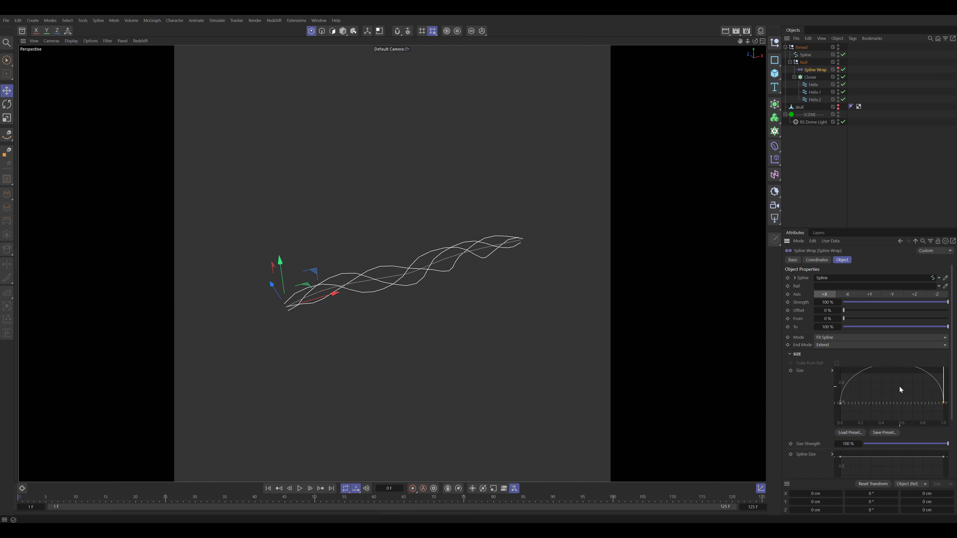
pyautogui.scroll(-1, 897, 390)
pyautogui.moveTo(897, 391)
pyautogui.keyDown('alt'); pyautogui.mouseDown(button='middle')
pyautogui.moveTo(894, 416)
pyautogui.moveTo(899, 405)
pyautogui.mouseUp(button='middle'); pyautogui.keyUp('alt')
pyautogui.moveTo(946, 368); pyautogui.dragTo(949, 385)
pyautogui.click(843, 408)
pyautogui.moveTo(843, 370); pyautogui.dragTo(843, 377)
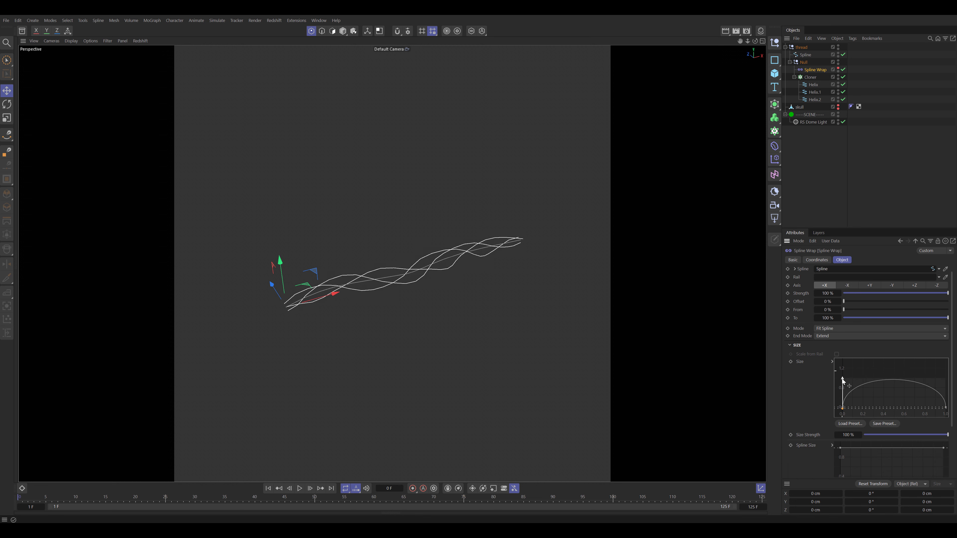
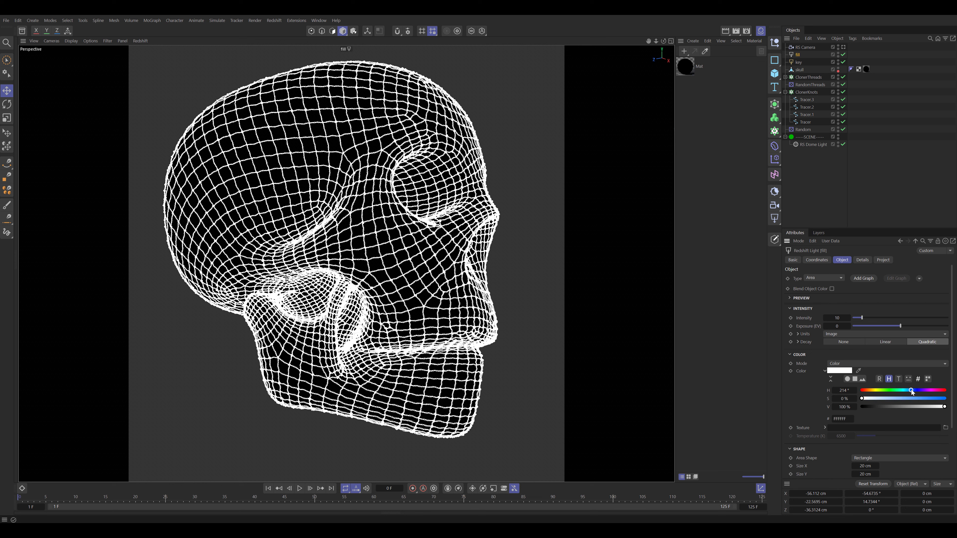
# Set the fill light's colour to light blue with 43% saturation and its area size to 40 × 40 cm
pyautogui.click(897, 399)
pyautogui.click(854, 466)
pyautogui.write('40')
pyautogui.press('Tab')
pyautogui.write('40')
pyautogui.press('Return')
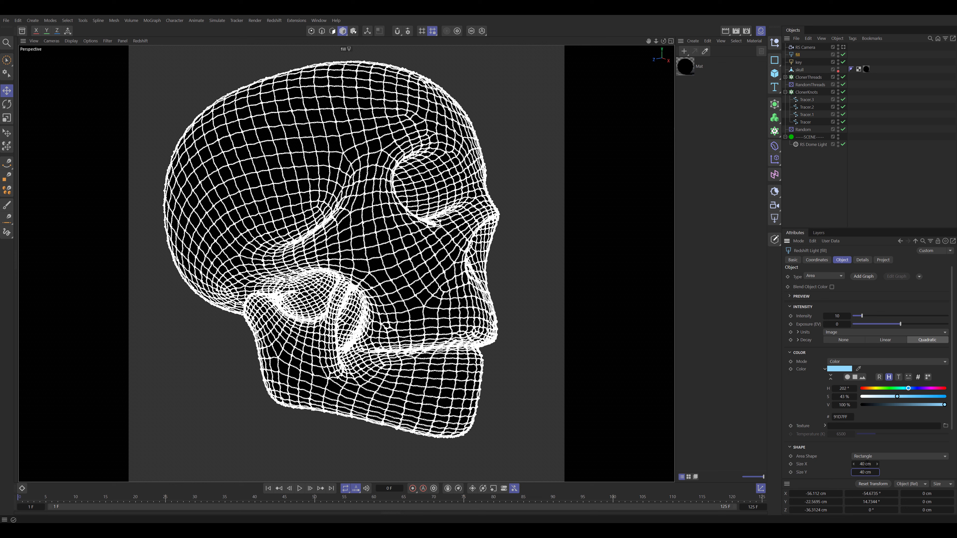
# Move the fill light, key light and RS Camera into the SCENE null and look through the RS Camera
pyautogui.keyDown('ctrl'); pyautogui.click(798, 63); pyautogui.keyUp('ctrl')
pyautogui.keyDown('ctrl'); pyautogui.click(806, 47); pyautogui.keyUp('ctrl')
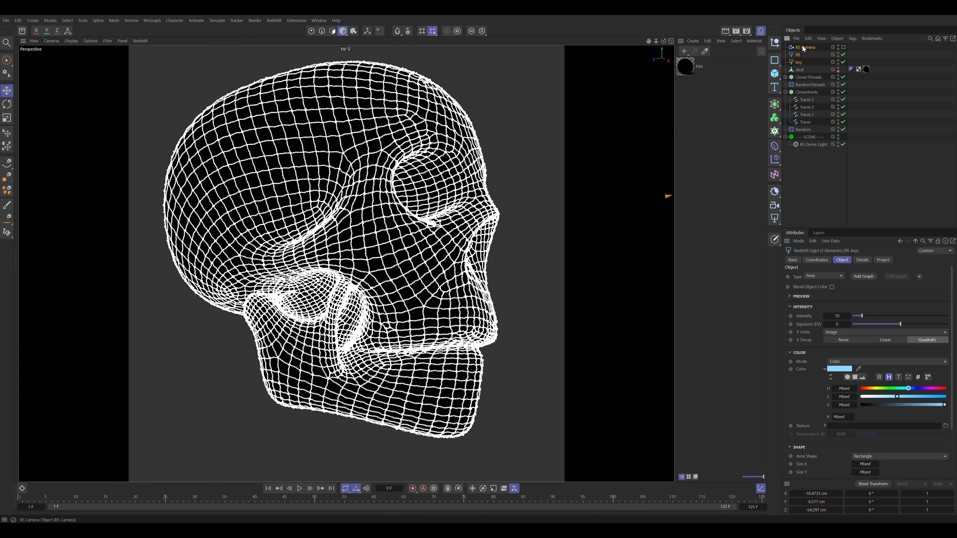
pyautogui.moveTo(801, 63); pyautogui.dragTo(811, 140)
pyautogui.click(844, 122)
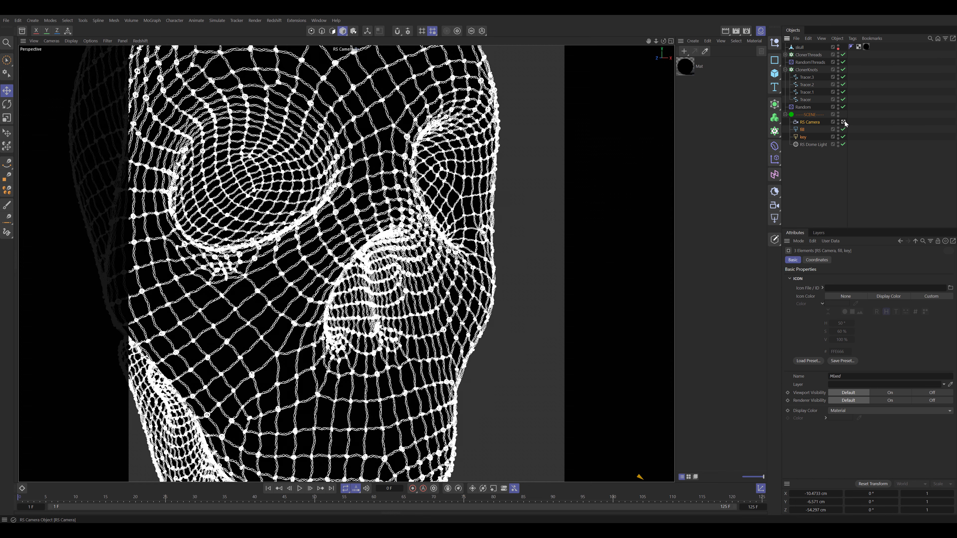
# Create a Redshift standard material with the Gold preset and set its reflection roughness to 0.25
pyautogui.click(693, 41)
pyautogui.moveTo(706, 62)
pyautogui.click(791, 73)
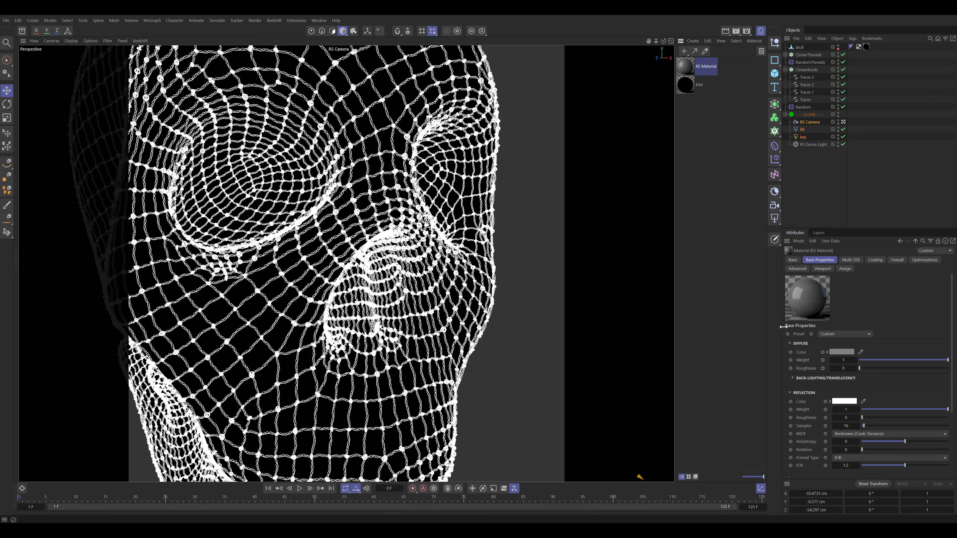
pyautogui.click(822, 335)
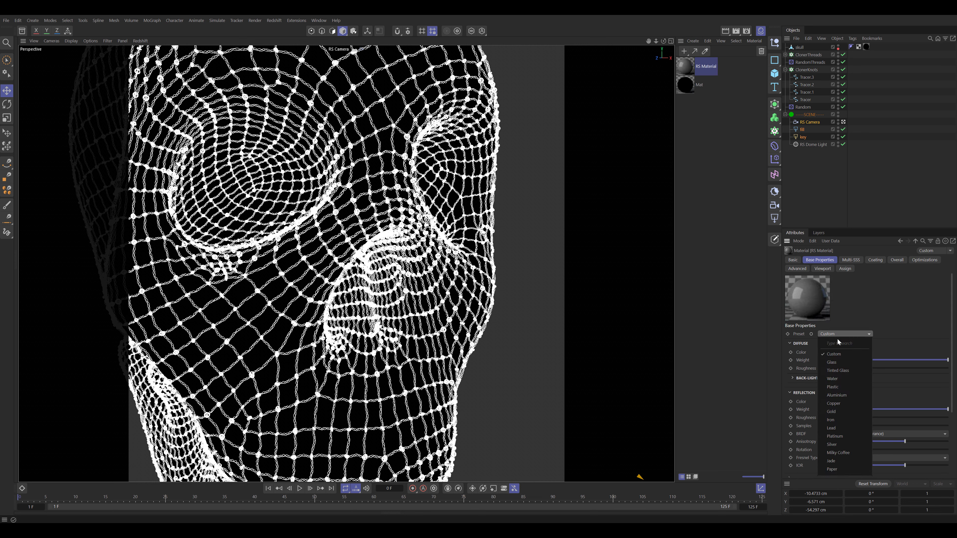
pyautogui.click(846, 414)
pyautogui.click(852, 418)
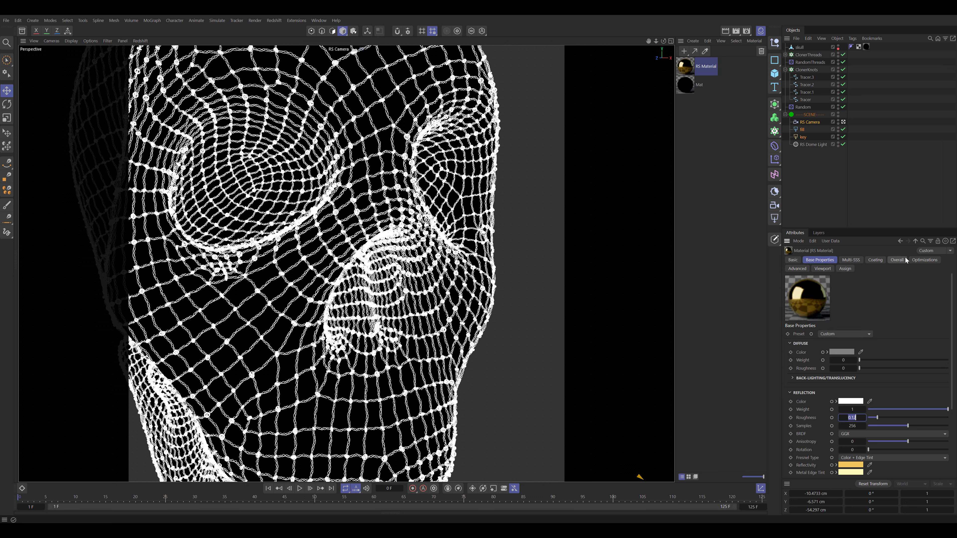
pyautogui.write('0.25')
pyautogui.press('Return')
# Apply the gold material to ClonerKnots and ClonerThreads and open the Redshift render view for a test render
pyautogui.moveTo(804, 110); pyautogui.dragTo(807, 70)
pyautogui.moveTo(686, 66); pyautogui.dragTo(809, 54)
pyautogui.click(16, 41)
pyautogui.click(32, 59)
pyautogui.click(32, 59)
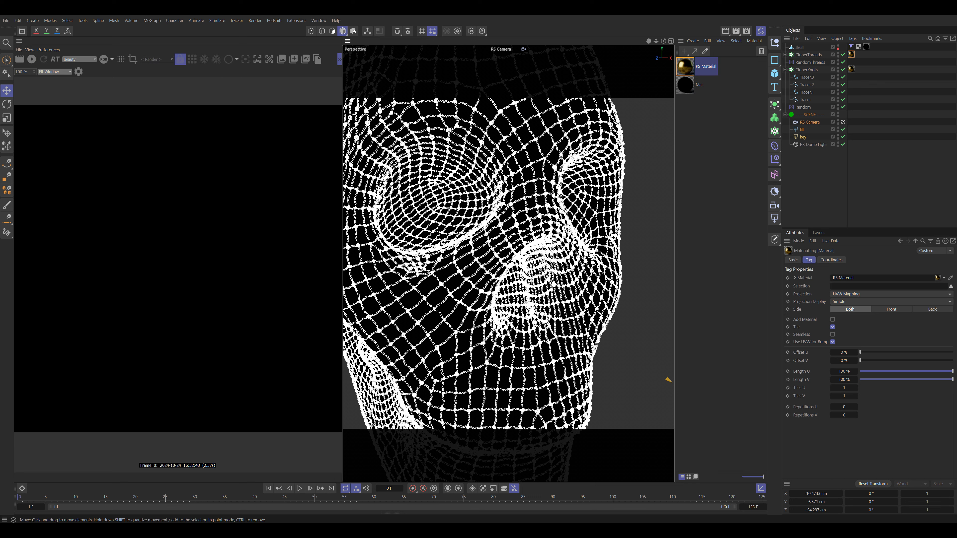
# Add an RS Object render tag to the three Helix splines inside ClonerThreads
pyautogui.click(785, 54)
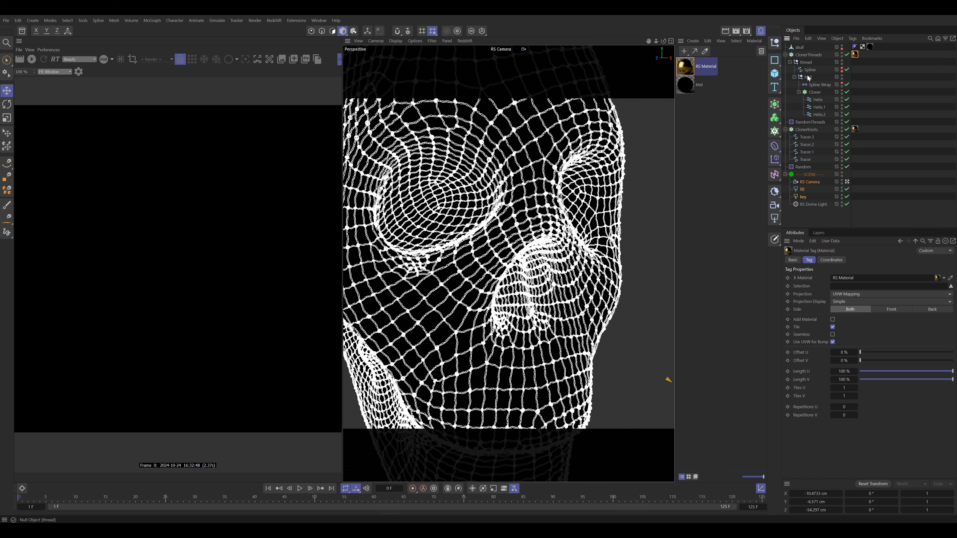
pyautogui.click(818, 99)
pyautogui.keyDown('shift'); pyautogui.click(820, 115); pyautogui.keyUp('shift')
pyautogui.rightClick(822, 117)
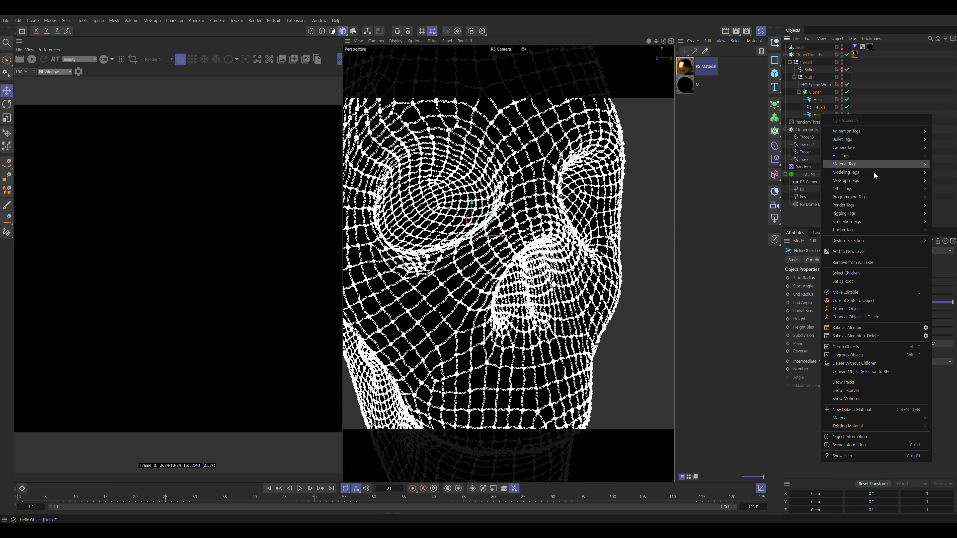
pyautogui.moveTo(874, 190)
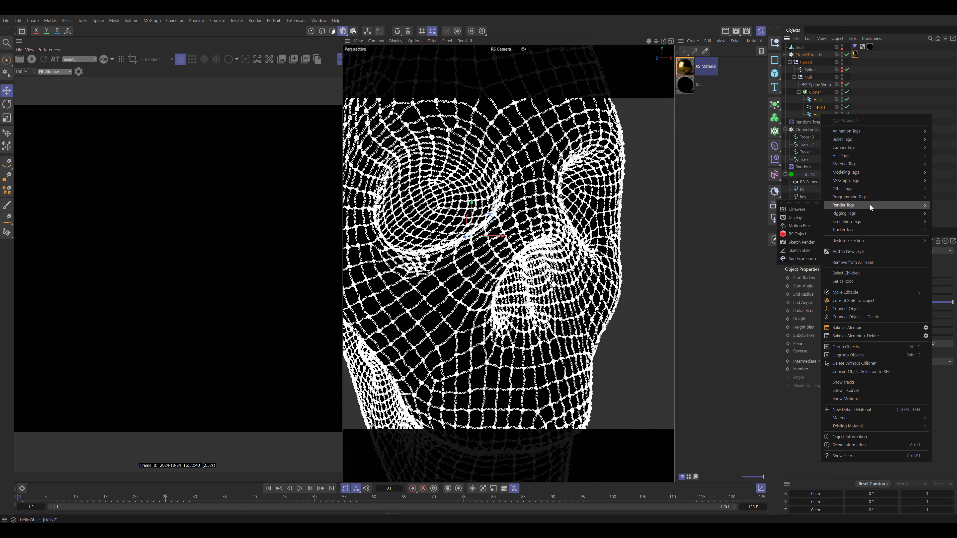
pyautogui.click(806, 235)
# Add an RS Object render tag to the four Tracer splines inside ClonerKnots
pyautogui.click(810, 138)
pyautogui.keyDown('shift'); pyautogui.click(808, 158); pyautogui.keyUp('shift')
pyautogui.rightClick(807, 159)
pyautogui.moveTo(837, 250)
pyautogui.click(788, 280)
# Set the curve mode of all seven RS Object tags to Cylinders and start the live render
pyautogui.keyDown('ctrl'); pyautogui.click(855, 99); pyautogui.keyUp('ctrl')
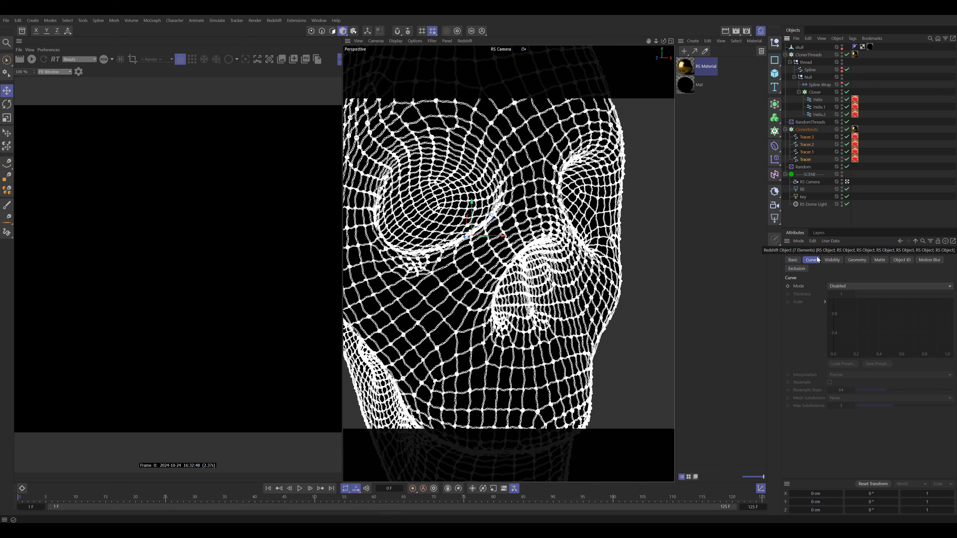
pyautogui.click(839, 287)
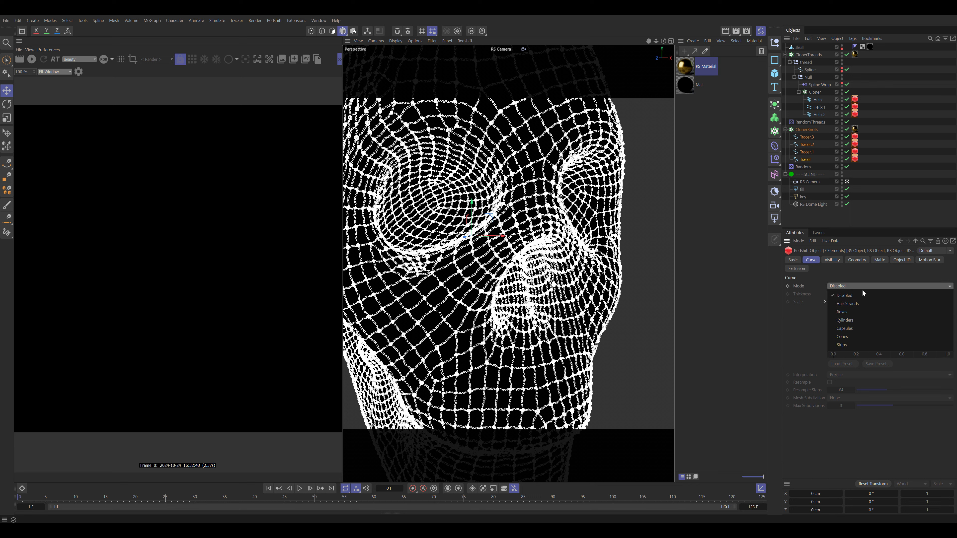
pyautogui.click(856, 306)
pyautogui.click(844, 286)
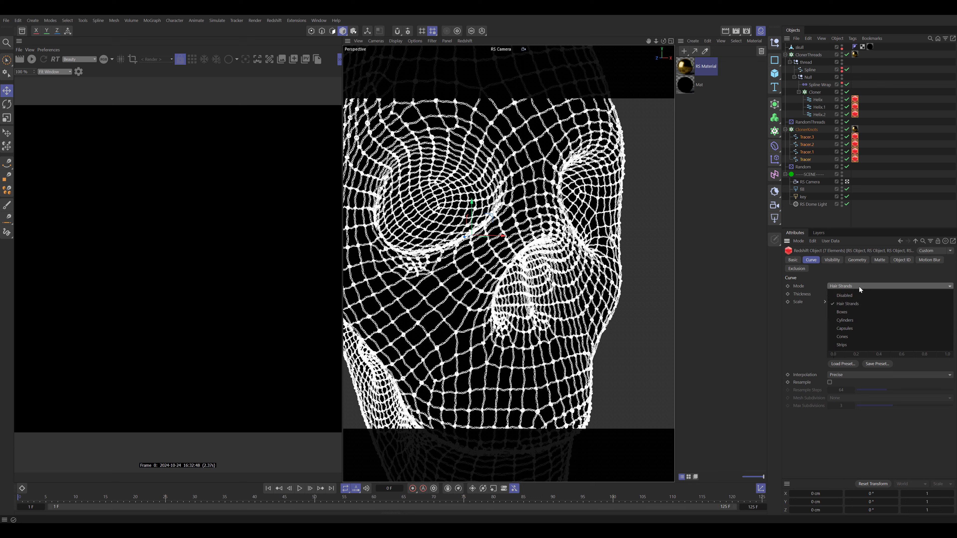
pyautogui.click(872, 323)
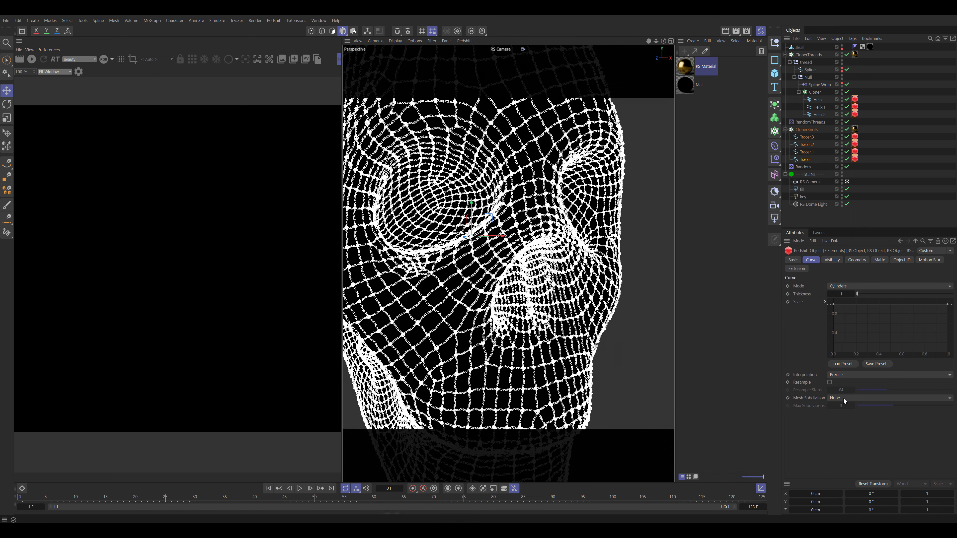
pyautogui.click(31, 59)
# Enlarge the clones of ClonerKnots through the scale values of its clone transform
pyautogui.click(806, 130)
pyautogui.click(865, 261)
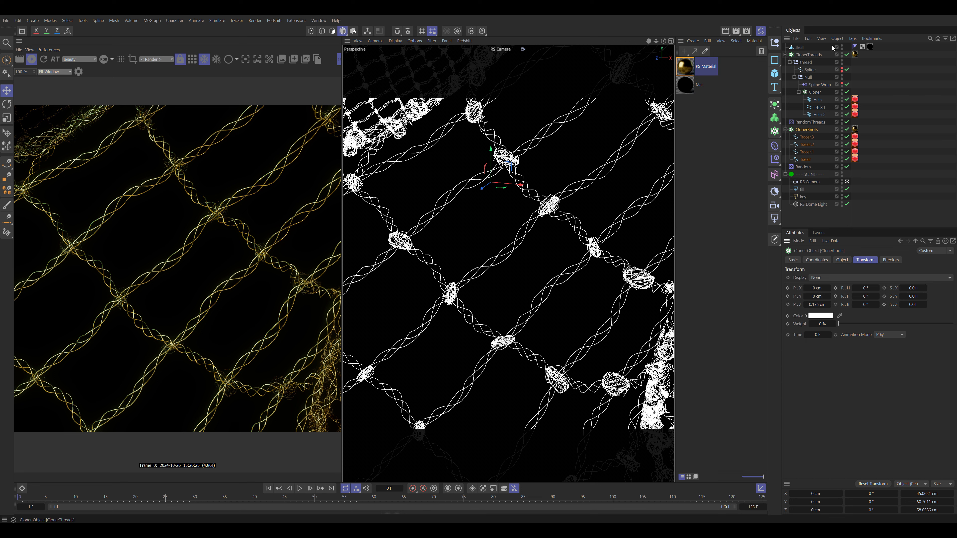
pyautogui.click(809, 56)
pyautogui.click(807, 129)
pyautogui.doubleClick(907, 288)
pyautogui.doubleClick(893, 297)
pyautogui.click(913, 288)
pyautogui.press('BackSpace')
pyautogui.write('0.175')
pyautogui.press('Return')
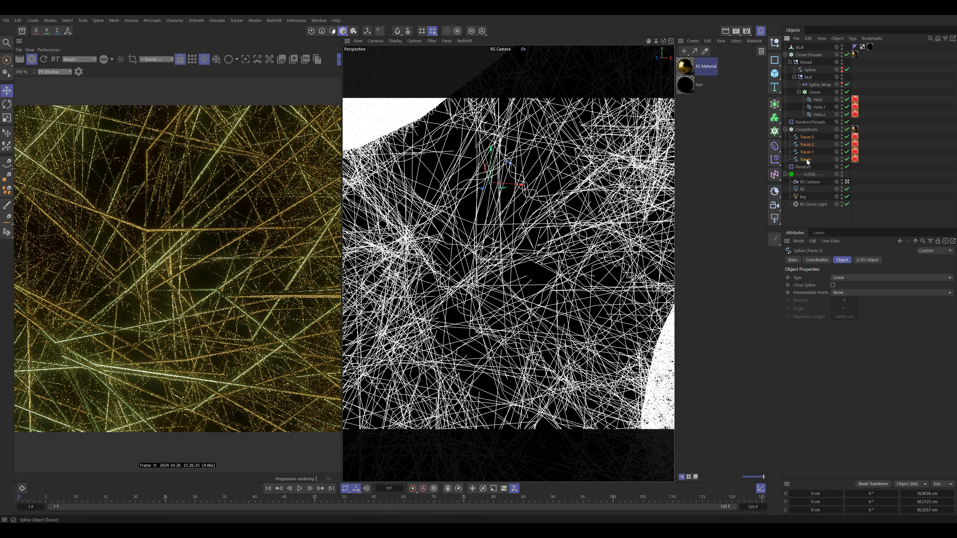
# Scale the four Tracer splines down to knot size at the thread crossings and restart the live render
pyautogui.press('t')
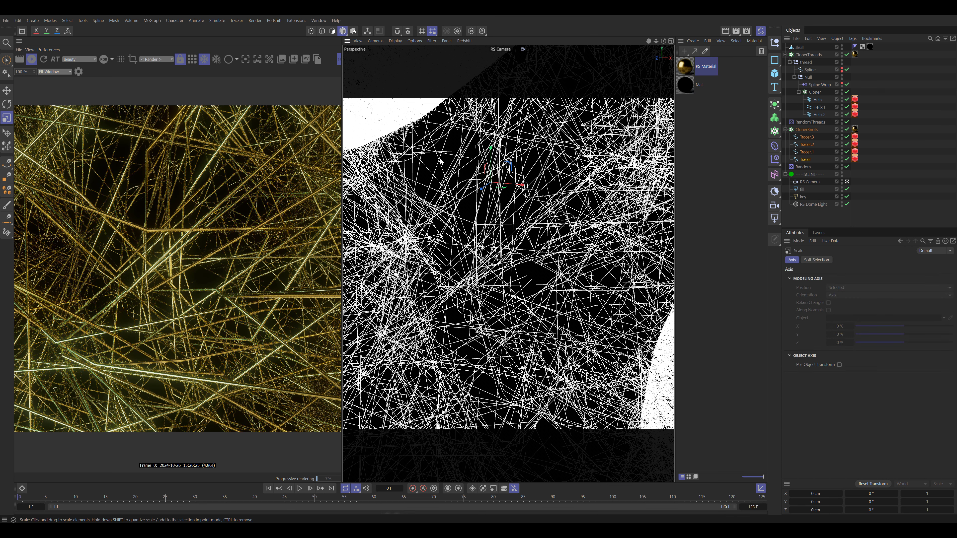
pyautogui.click(32, 60)
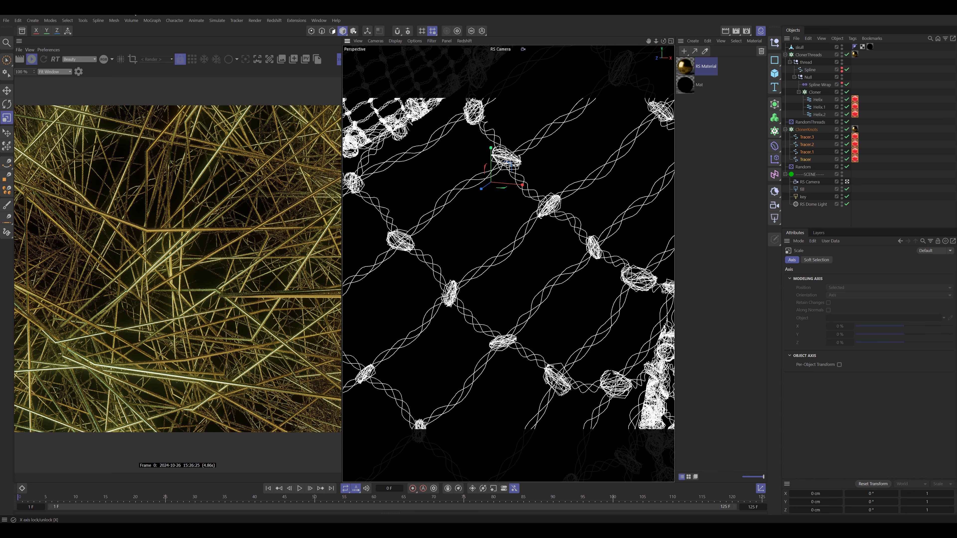
pyautogui.click(32, 59)
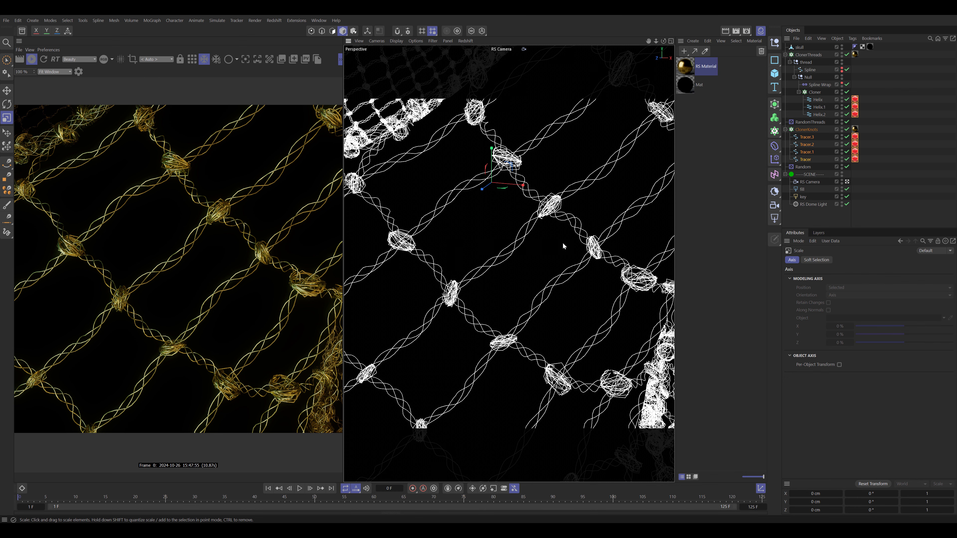
# Set the curve thickness of all Helix and Tracer RS Object tags to 2.5
pyautogui.scroll(-5, 562, 243)
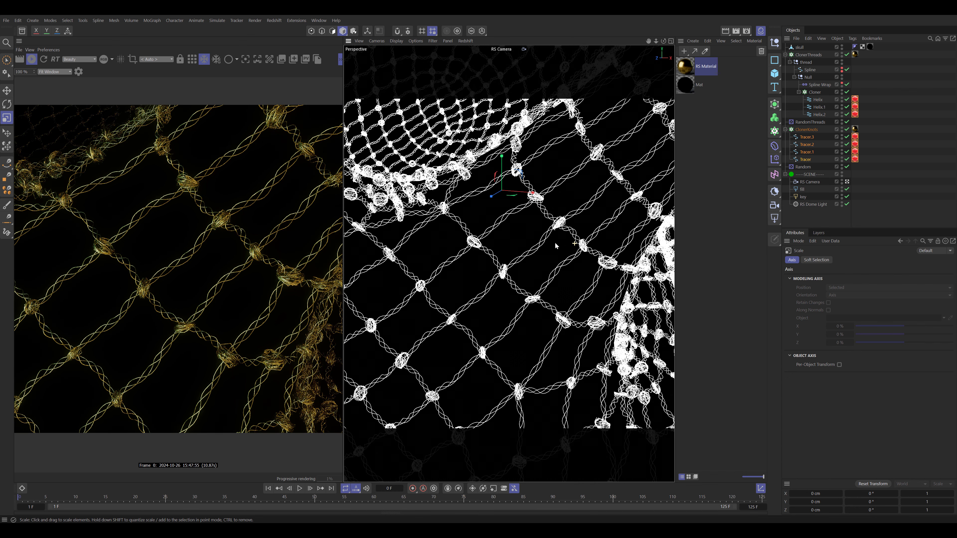
pyautogui.scroll(-5, 555, 242)
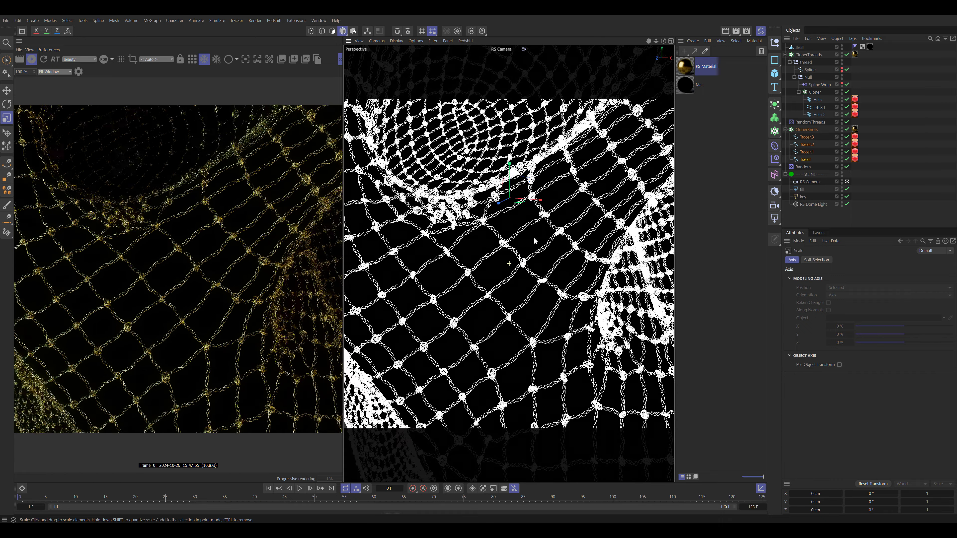
pyautogui.scroll(-3, 528, 236)
pyautogui.scroll(-3, 520, 237)
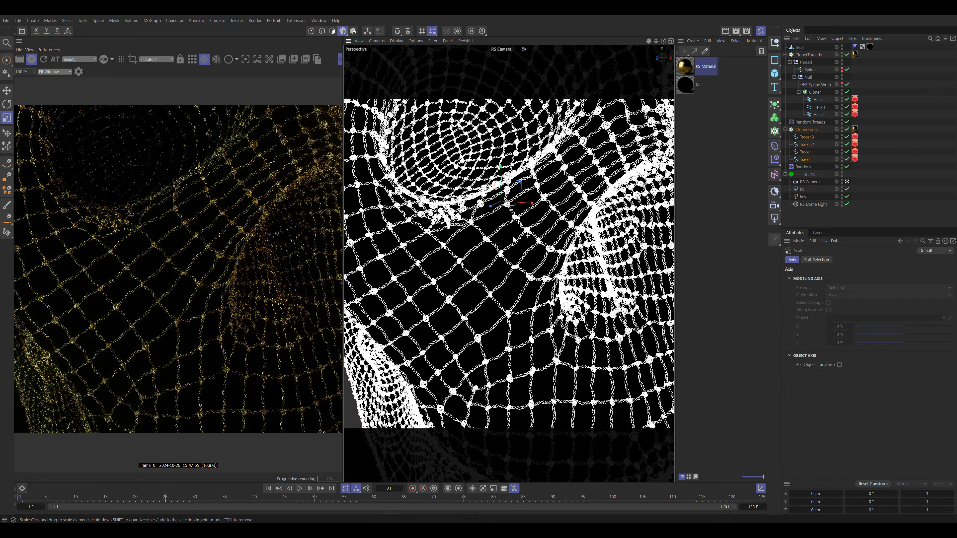
pyautogui.click(855, 129)
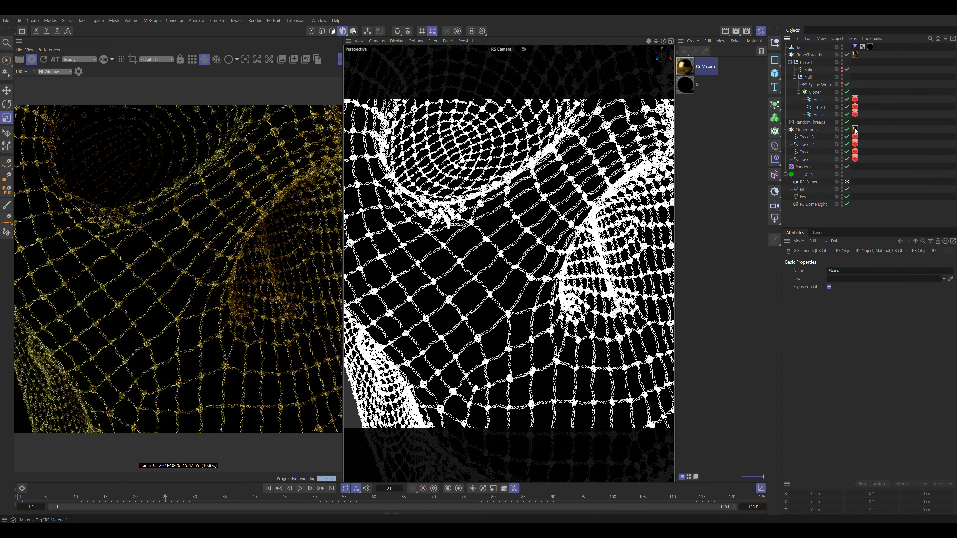
pyautogui.keyDown('ctrl'); pyautogui.click(855, 128); pyautogui.keyUp('ctrl')
pyautogui.click(845, 294)
pyautogui.write('2.5')
pyautogui.press('Return')
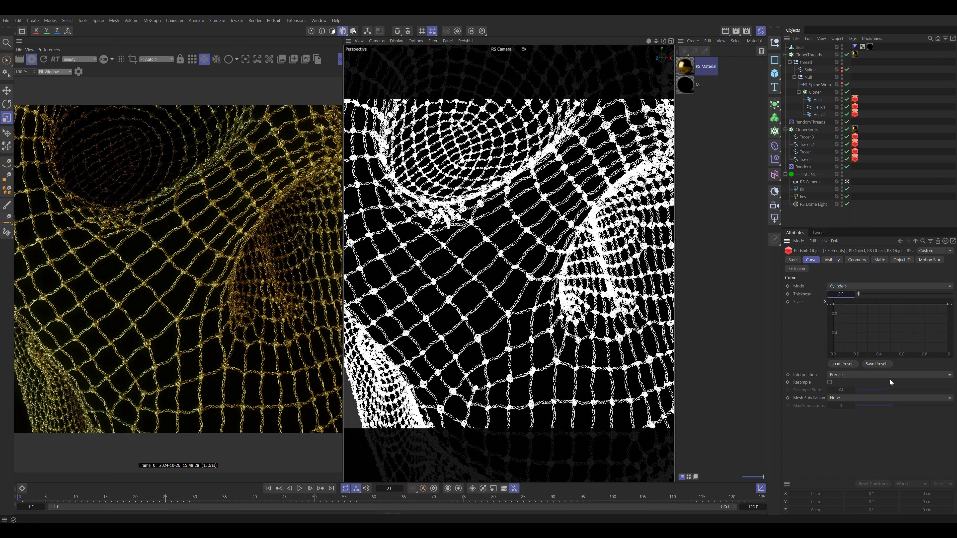
# Pull the RS Camera back to frame the skull's face and turn on its focus plane display
pyautogui.scroll(-8, 508, 237)
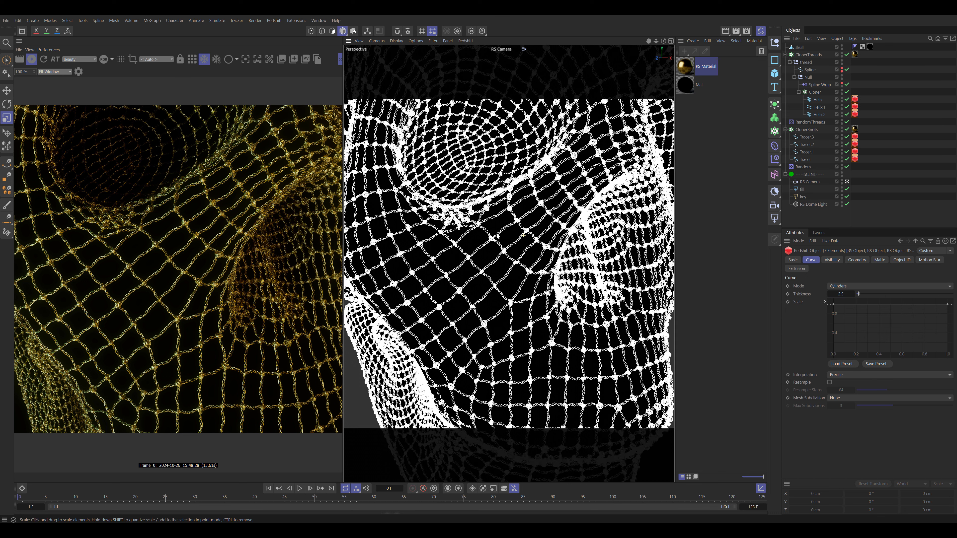
pyautogui.keyDown('alt'); pyautogui.moveTo(494, 233); pyautogui.dragTo(490, 237); pyautogui.keyUp('alt')
pyautogui.keyDown('alt'); pyautogui.moveTo(489, 236); pyautogui.dragTo(494, 239); pyautogui.keyUp('alt')
pyautogui.click(811, 182)
pyautogui.click(826, 269)
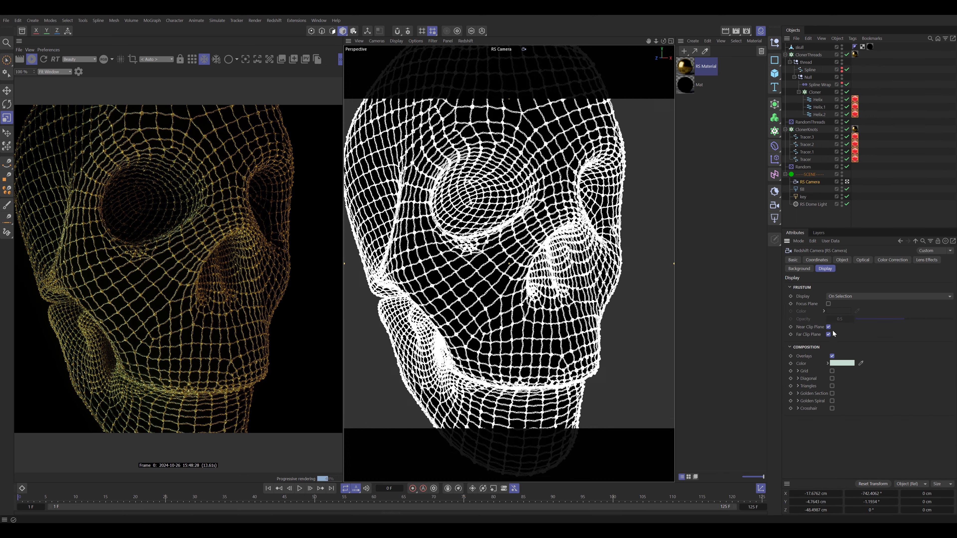
pyautogui.click(829, 304)
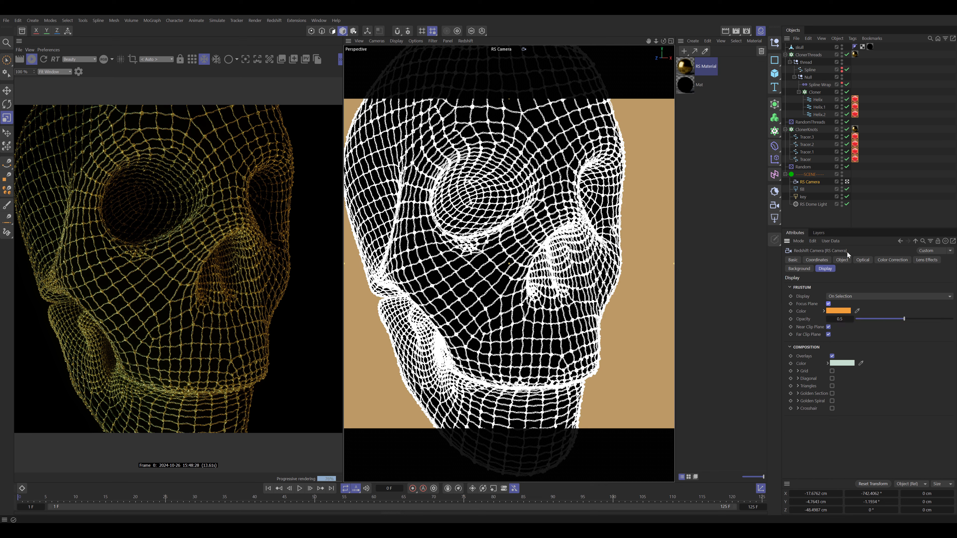
# Enable bokeh on the RS Camera with a bladed diaphragm, an aperture of 4 and a focus distance of 30 cm
pyautogui.click(863, 260)
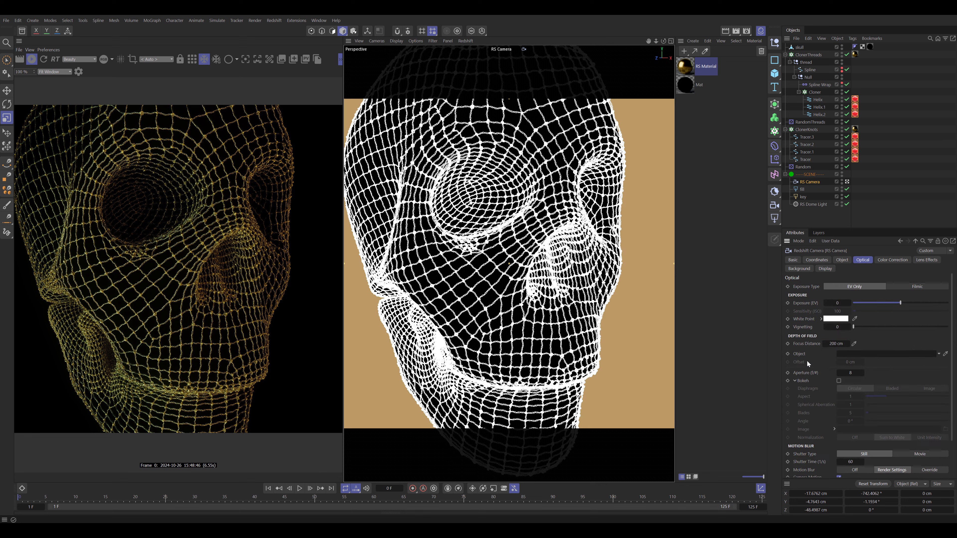
pyautogui.click(839, 380)
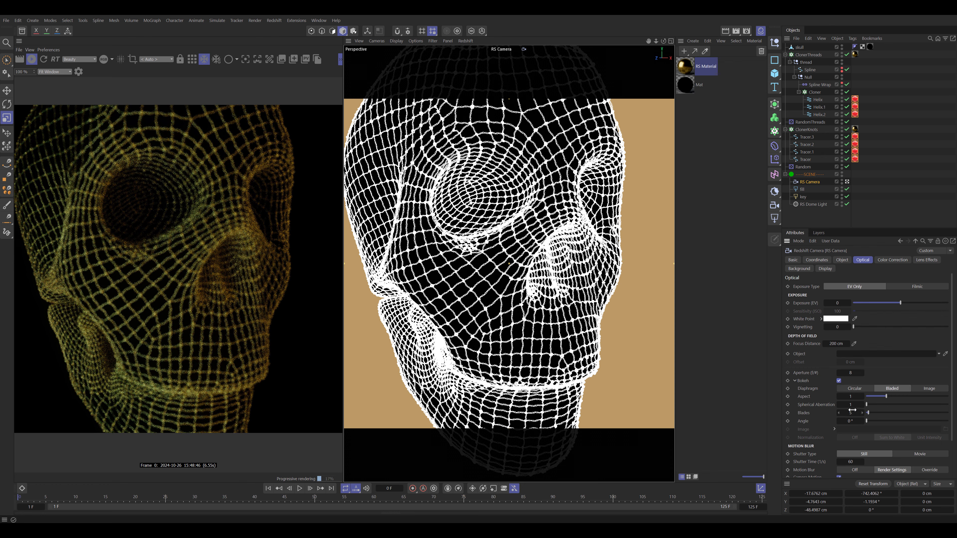
pyautogui.click(851, 372)
pyautogui.press('Return')
pyautogui.click(835, 344)
pyautogui.write('30')
pyautogui.press('Return')
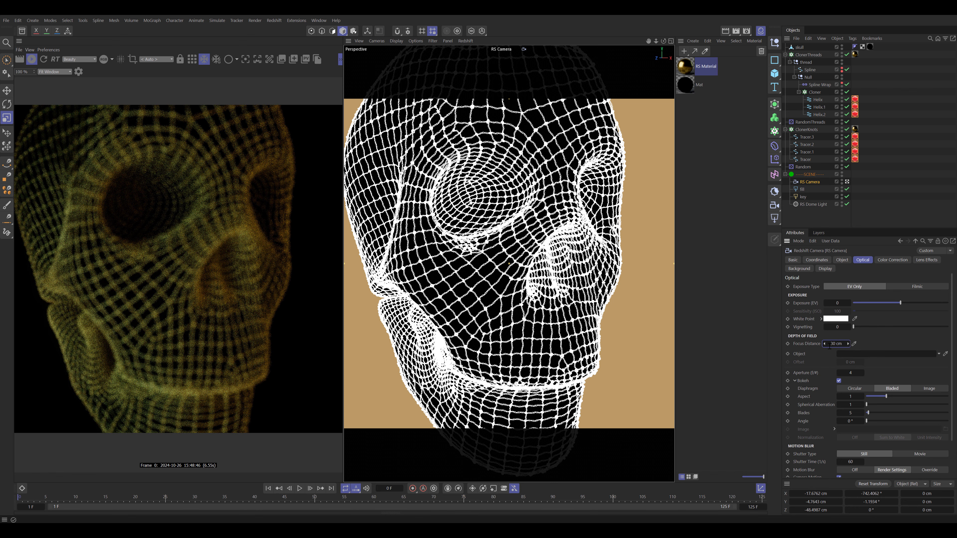
# Raise the RS Camera's focus distance to 34 cm and turn off the focus plane display
pyautogui.click(848, 344)
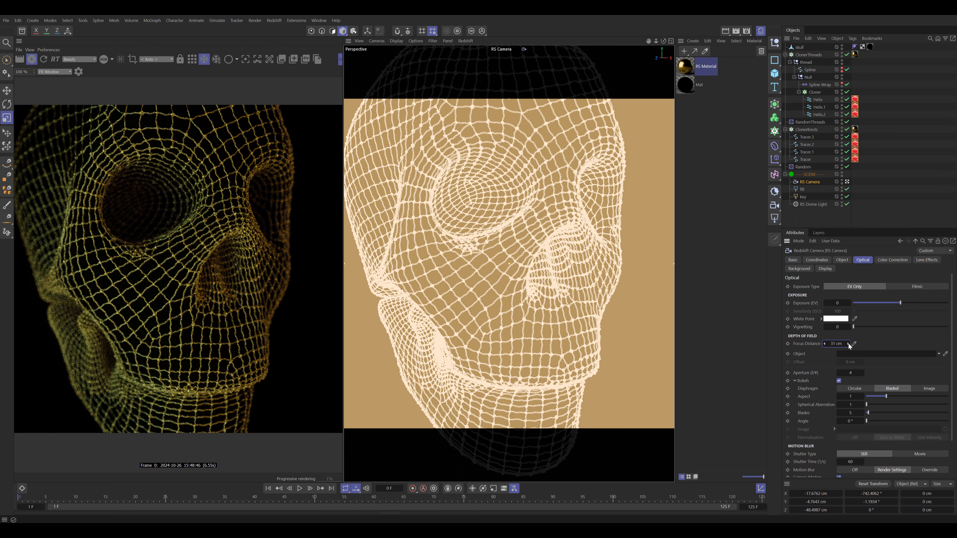
pyautogui.click(848, 344)
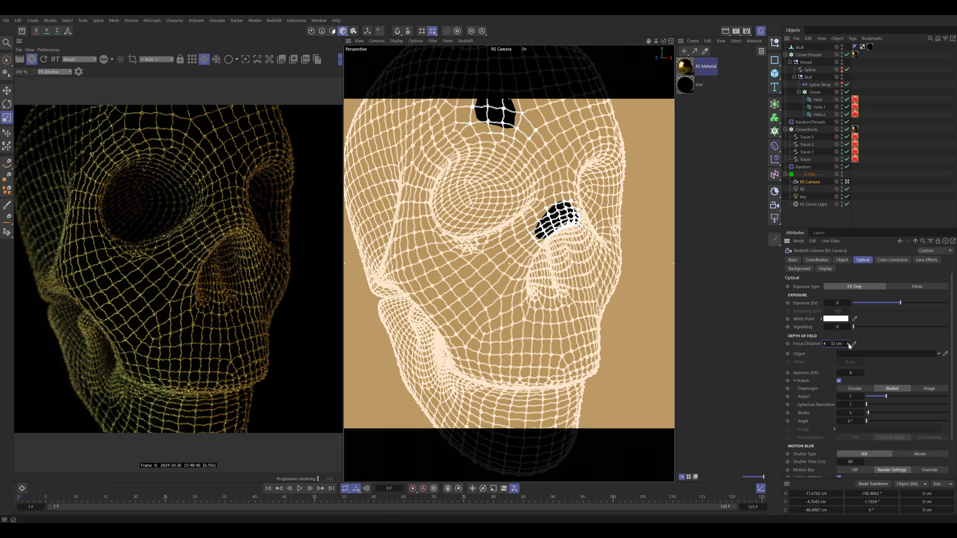
pyautogui.click(848, 344)
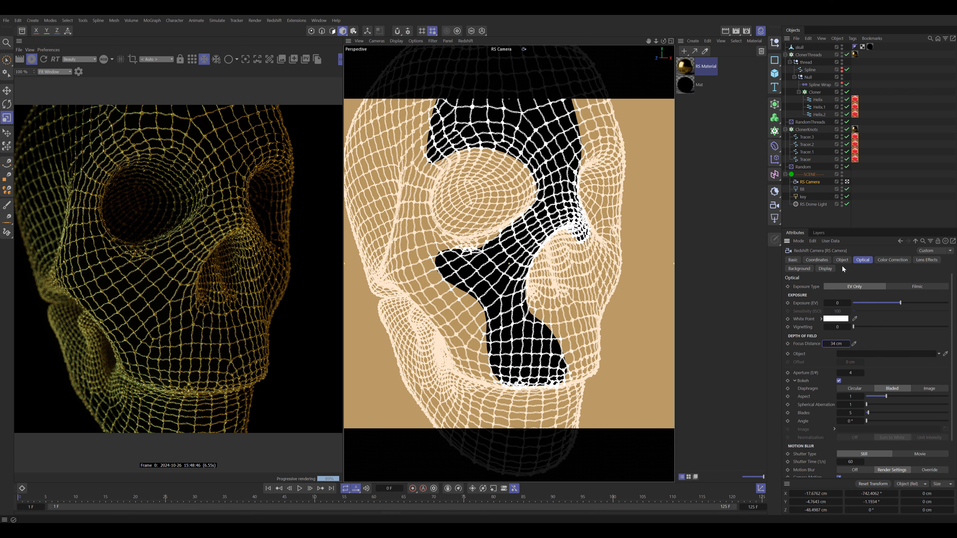
pyautogui.click(826, 269)
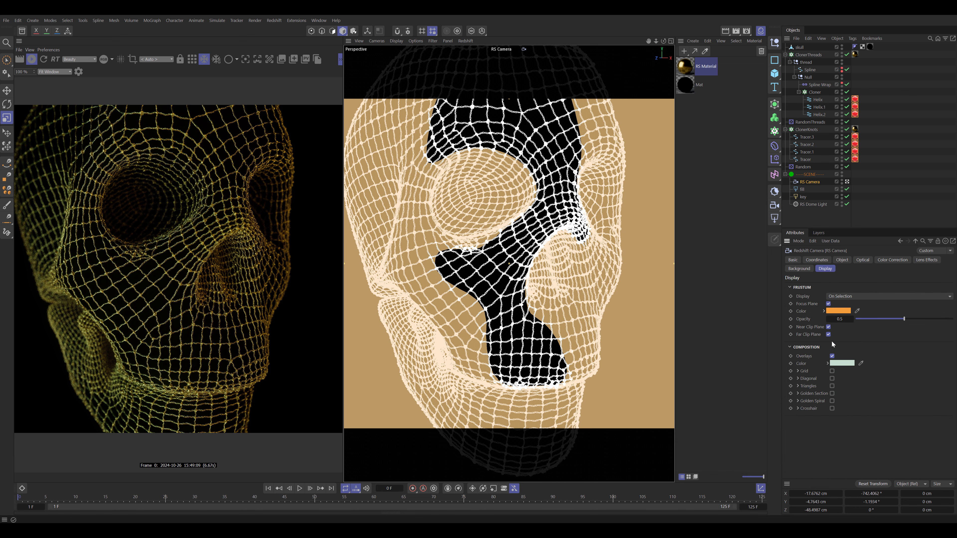
pyautogui.click(828, 304)
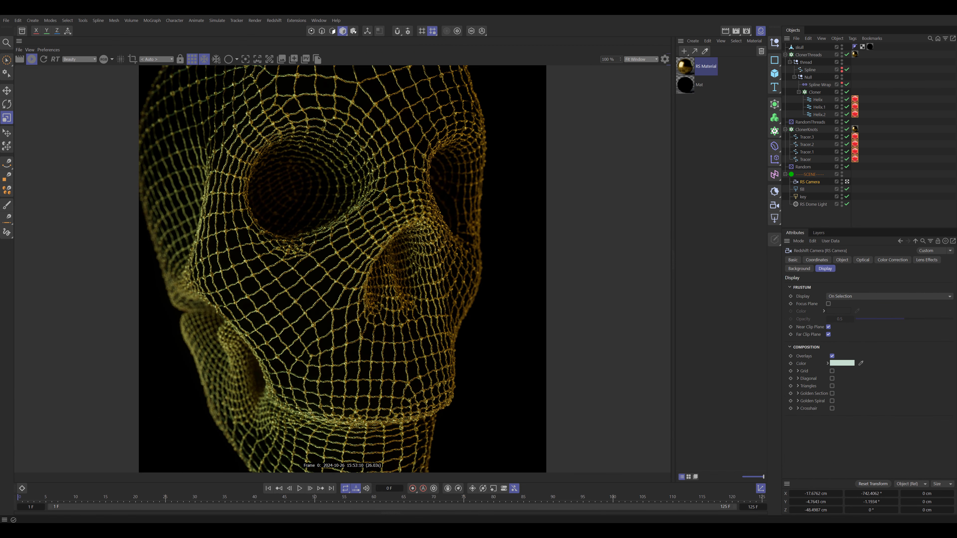